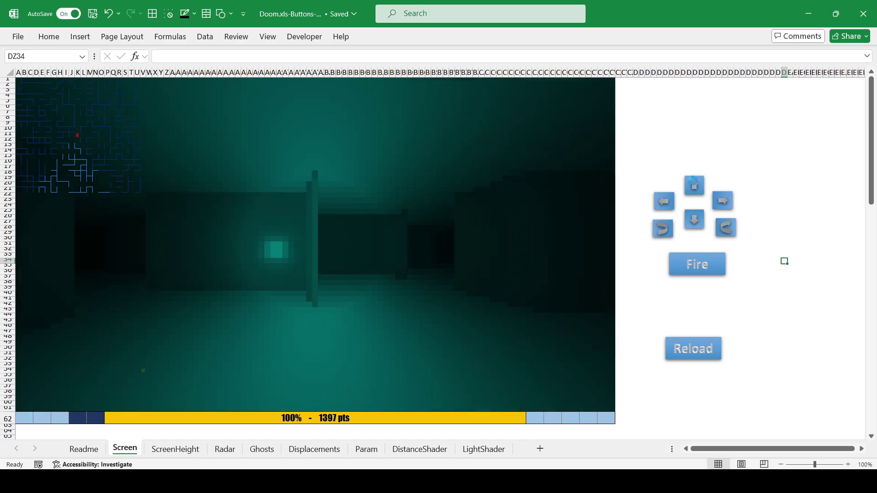
pyautogui.click(694, 186)
# Advance down the maze corridor and turn toward a new corridor.
pyautogui.click(725, 226)
pyautogui.click(693, 183)
pyautogui.click(693, 182)
pyautogui.click(693, 182)
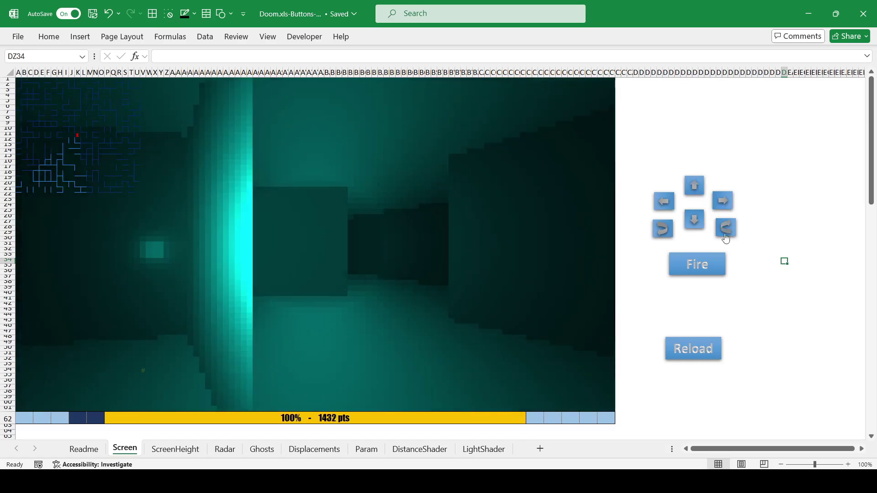
pyautogui.click(727, 234)
pyautogui.click(694, 183)
pyautogui.click(694, 183)
# Strafe left and right, advance to the brightly lit wall, then turn to face a new direction.
pyautogui.click(666, 203)
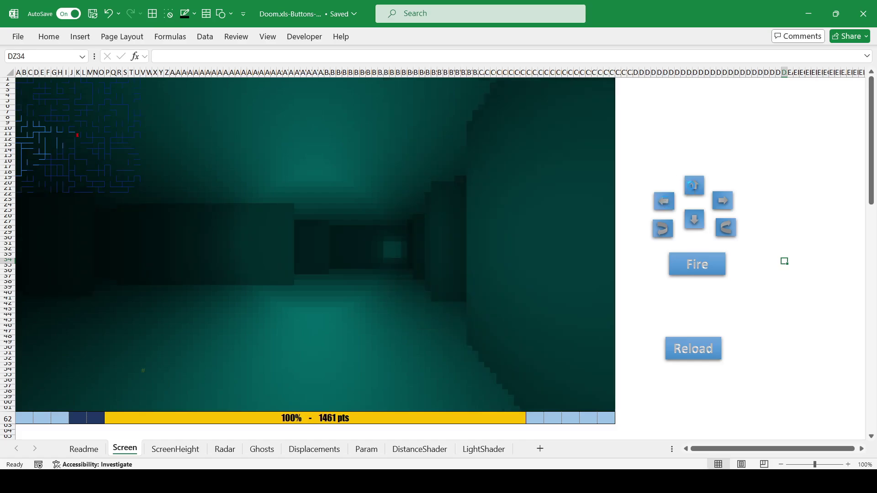
pyautogui.click(693, 184)
pyautogui.click(692, 184)
pyautogui.click(721, 207)
pyautogui.click(693, 182)
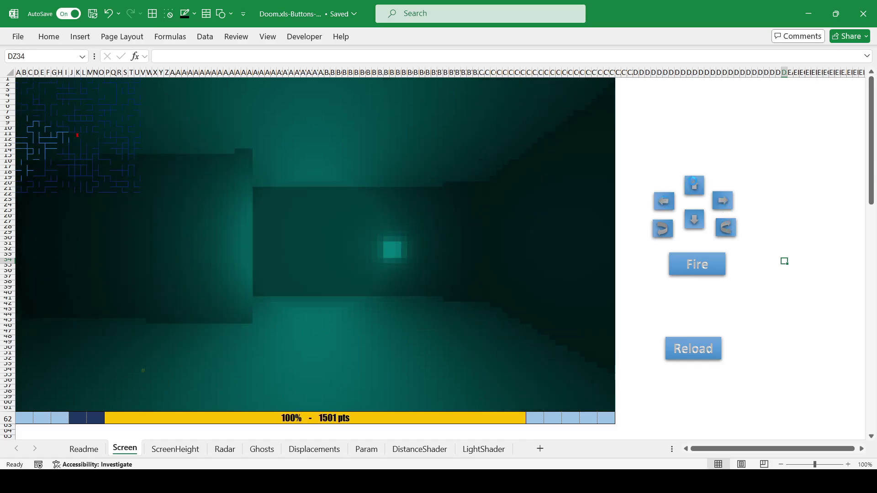
pyautogui.click(692, 183)
pyautogui.click(693, 182)
pyautogui.click(664, 230)
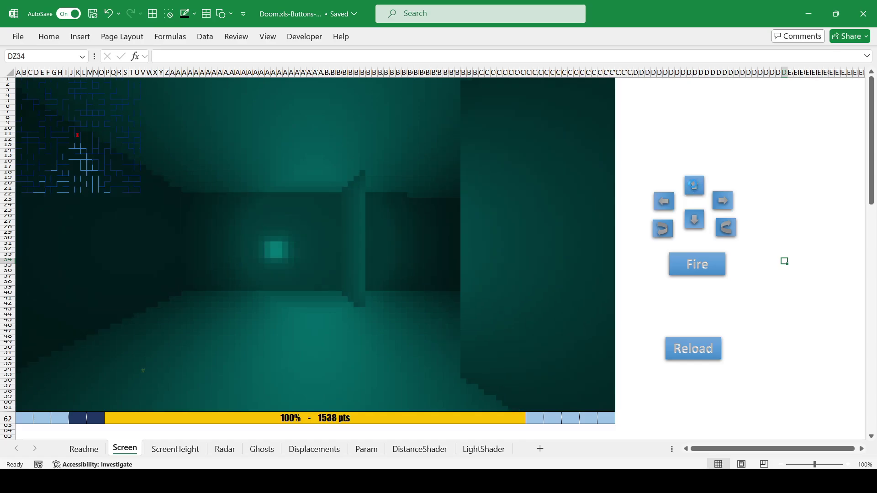
pyautogui.click(726, 228)
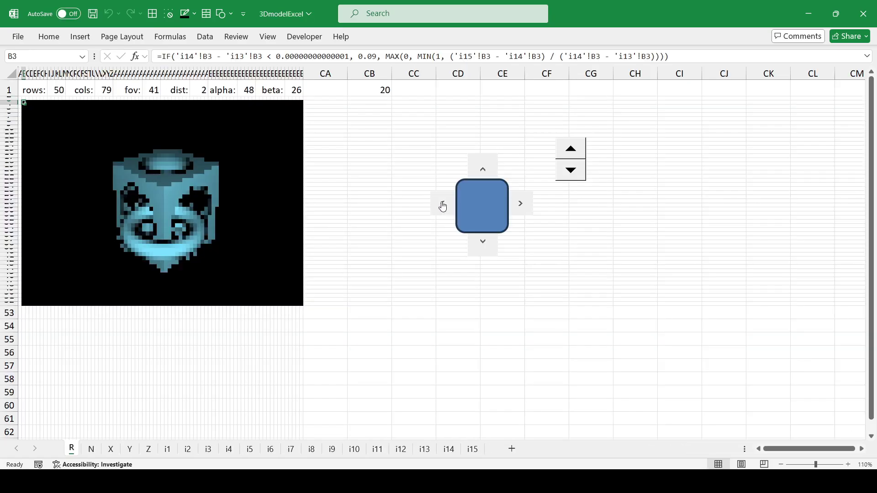
# Spin and tilt the cube-and-torus with the direction pad, and lower dist to 1.2.
pyautogui.click(520, 203)
pyautogui.click(520, 203)
pyautogui.click(484, 247)
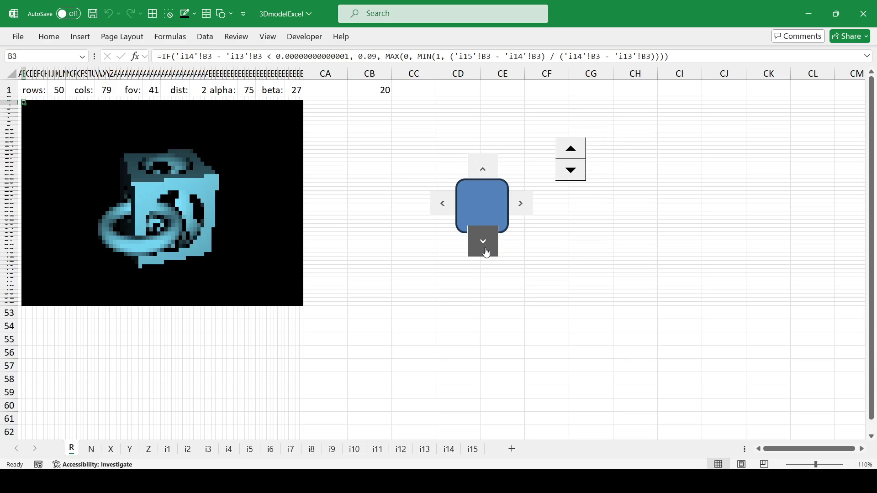
pyautogui.click(485, 252)
pyautogui.click(574, 151)
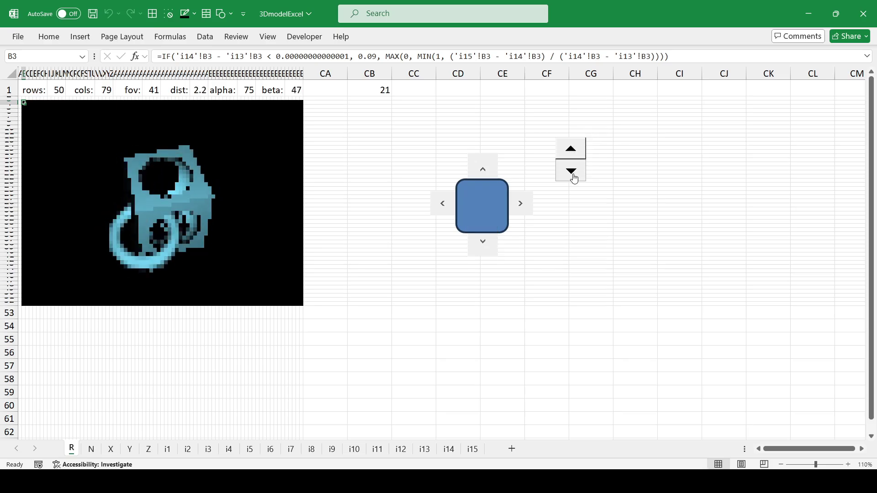
pyautogui.click(572, 172)
pyautogui.click(483, 244)
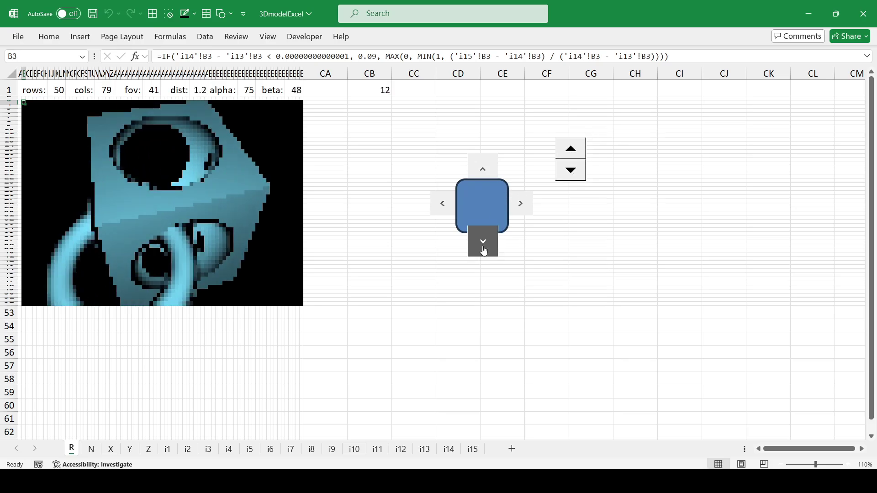
pyautogui.click(486, 169)
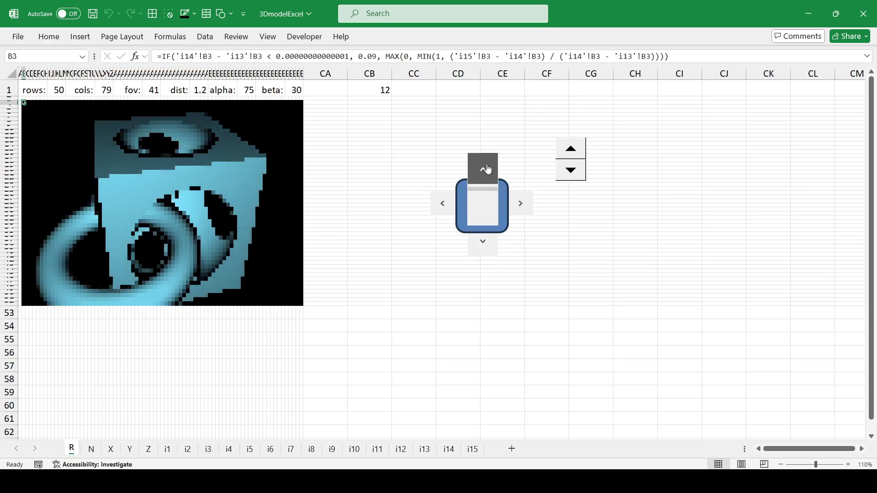
pyautogui.click(483, 241)
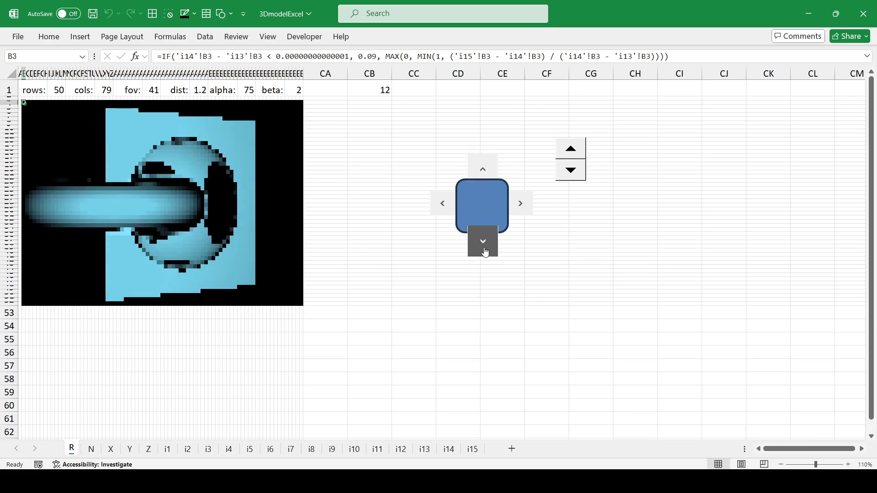
pyautogui.click(522, 203)
pyautogui.click(443, 203)
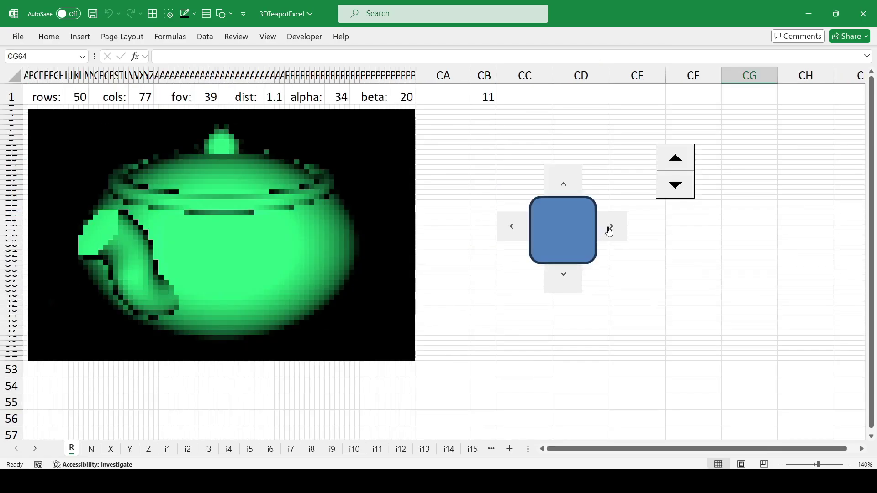
# Orbit the green teapot and raise the camera distance to 1.4.
pyautogui.click(610, 227)
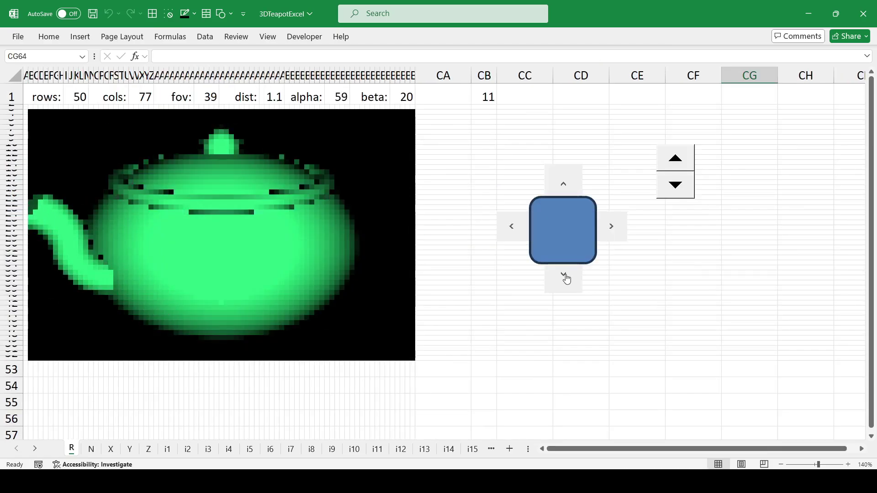
pyautogui.click(565, 277)
pyautogui.click(614, 226)
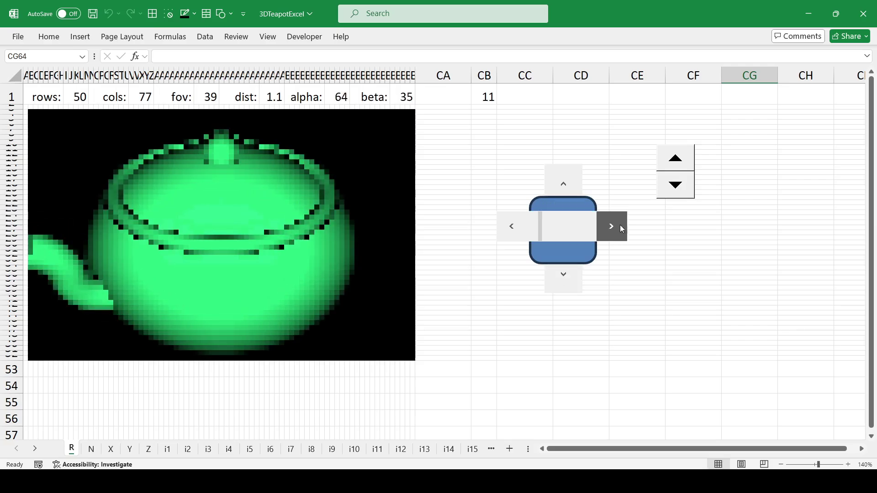
pyautogui.click(675, 185)
pyautogui.click(676, 160)
pyautogui.click(677, 159)
pyautogui.click(561, 281)
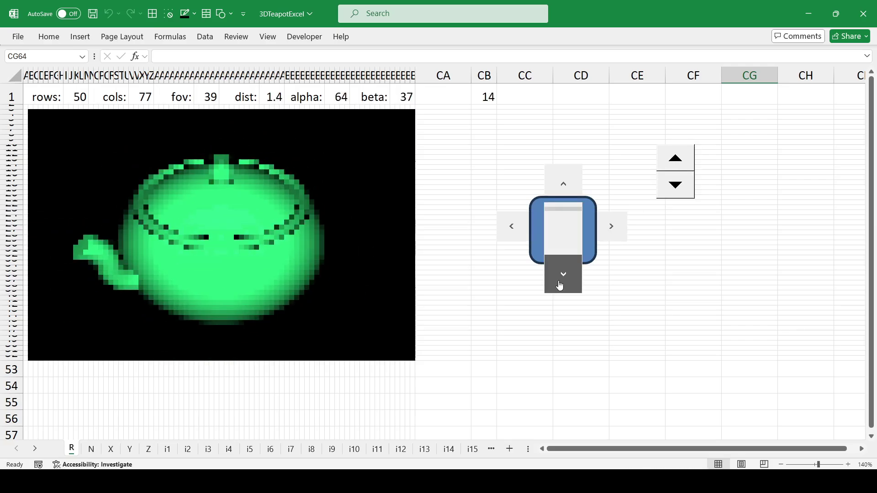
pyautogui.click(619, 227)
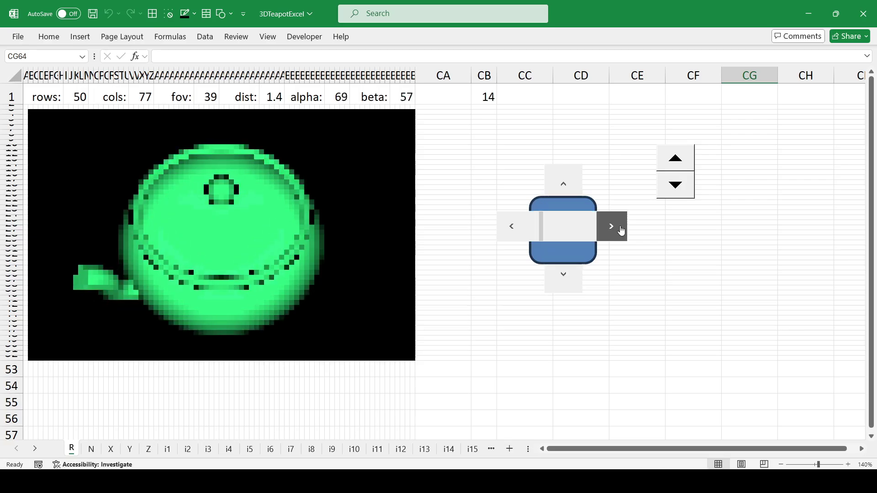
pyautogui.click(567, 180)
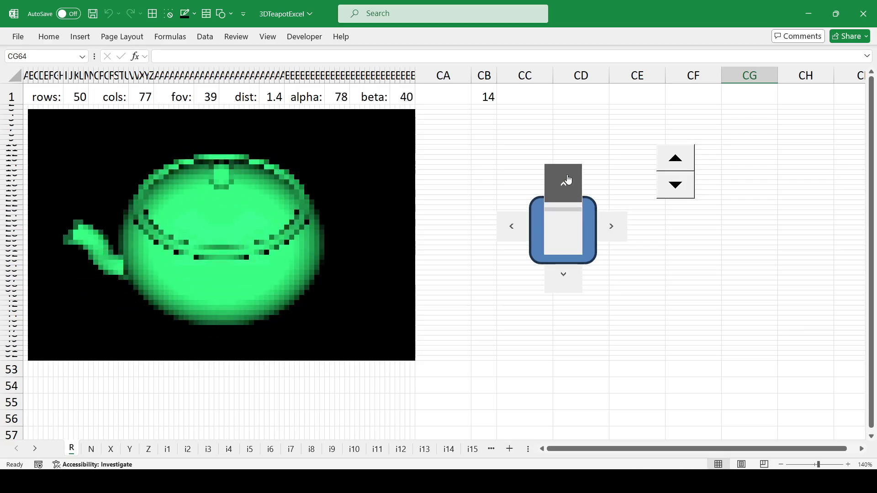
# Zoom the sheet out, orbit the teapot to alpha 45 and beta 26, then zoom back in.
pyautogui.click(781, 465)
pyautogui.click(781, 465)
pyautogui.click(781, 464)
pyautogui.click(781, 464)
pyautogui.click(782, 465)
pyautogui.click(782, 465)
pyautogui.click(782, 465)
pyautogui.click(782, 465)
pyautogui.click(782, 465)
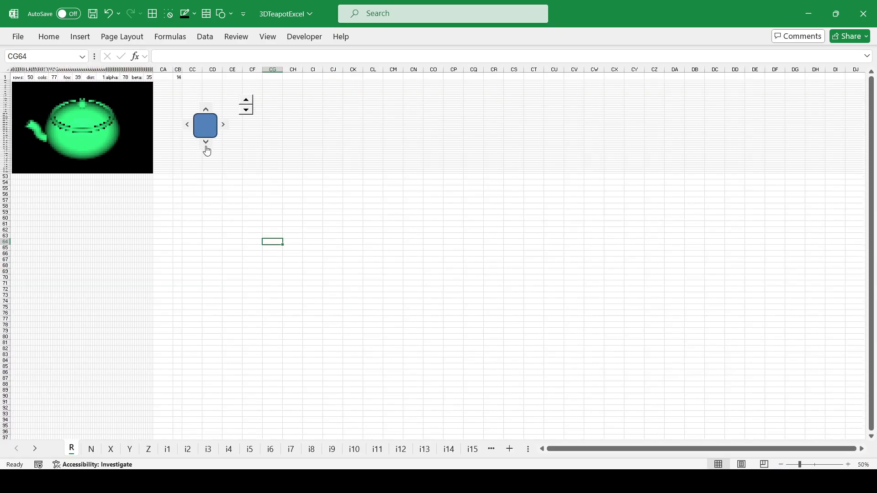
pyautogui.click(205, 142)
pyautogui.click(224, 127)
pyautogui.click(206, 110)
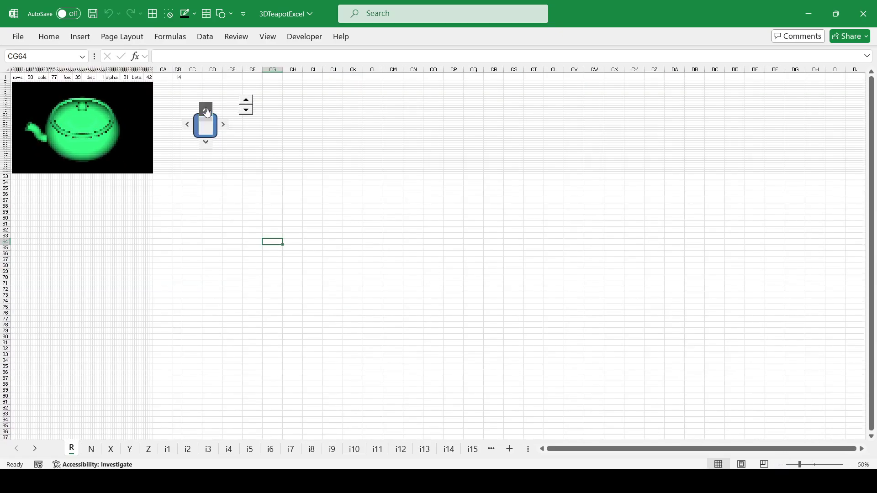
pyautogui.click(224, 124)
pyautogui.click(186, 126)
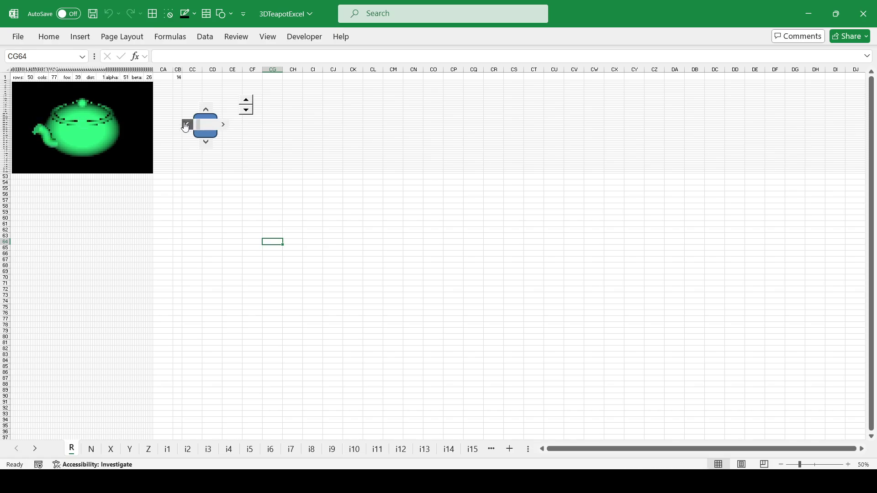
pyautogui.click(848, 466)
pyautogui.click(847, 466)
pyautogui.click(848, 466)
pyautogui.click(848, 466)
pyautogui.click(848, 465)
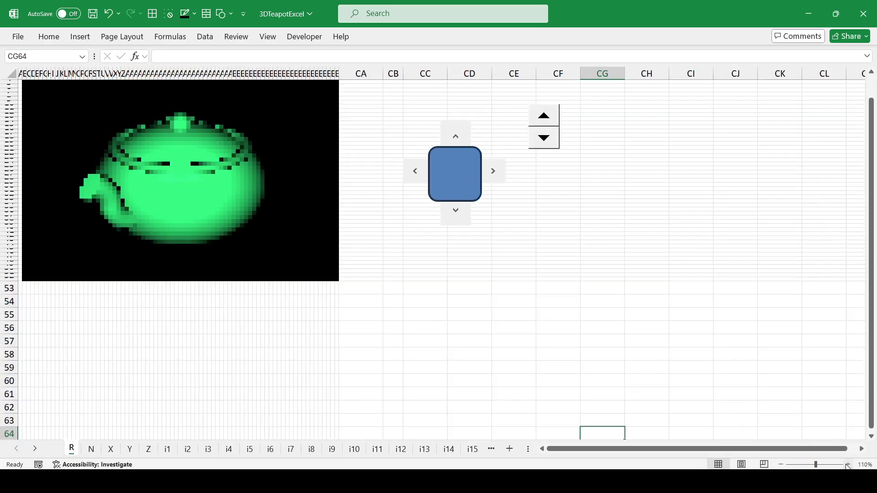
pyautogui.click(847, 465)
pyautogui.click(848, 465)
pyautogui.scroll(3, 482, 317)
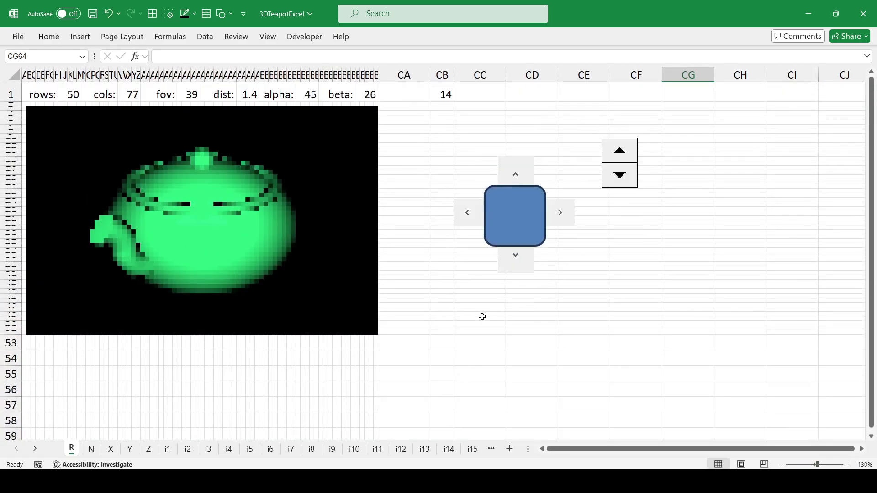
# Read the long render formula in cell B3, then cancel without editing.
pyautogui.click(28, 109)
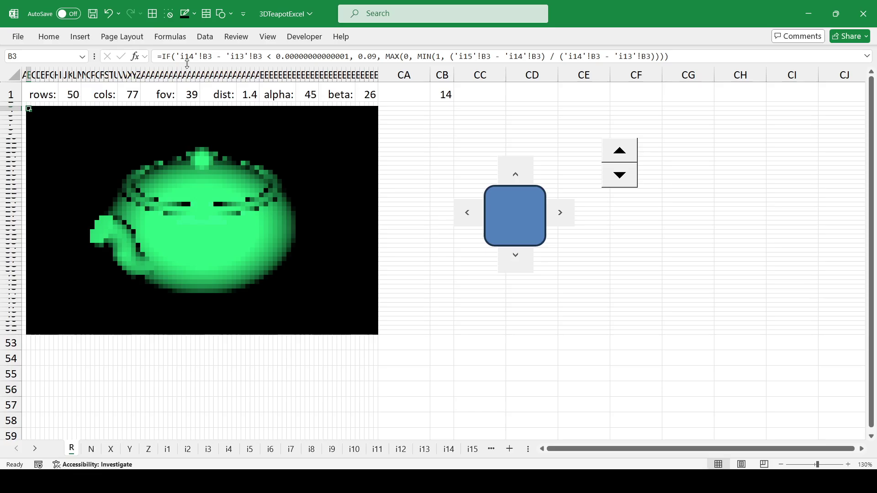
pyautogui.moveTo(169, 51); pyautogui.dragTo(722, 129)
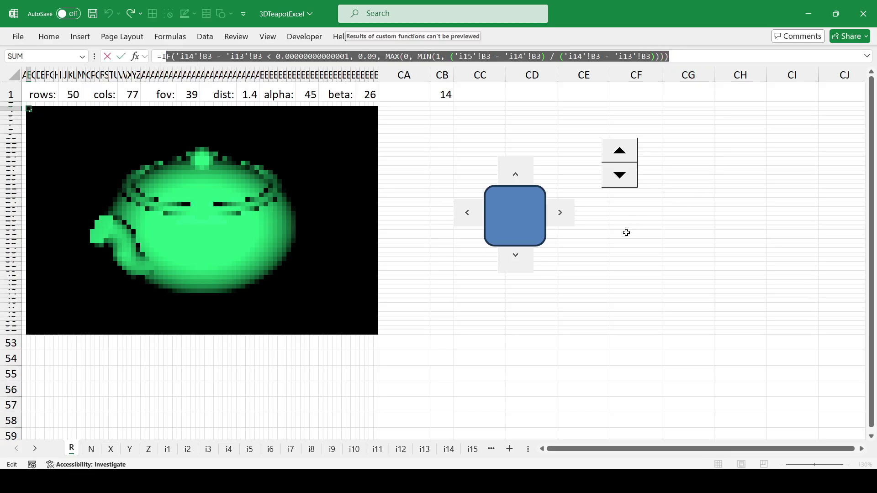
pyautogui.press('Escape')
# Inspect teapot pixel formulas such as AD25 and BC31, then nudge dist to 1.2 and back.
pyautogui.click(174, 173)
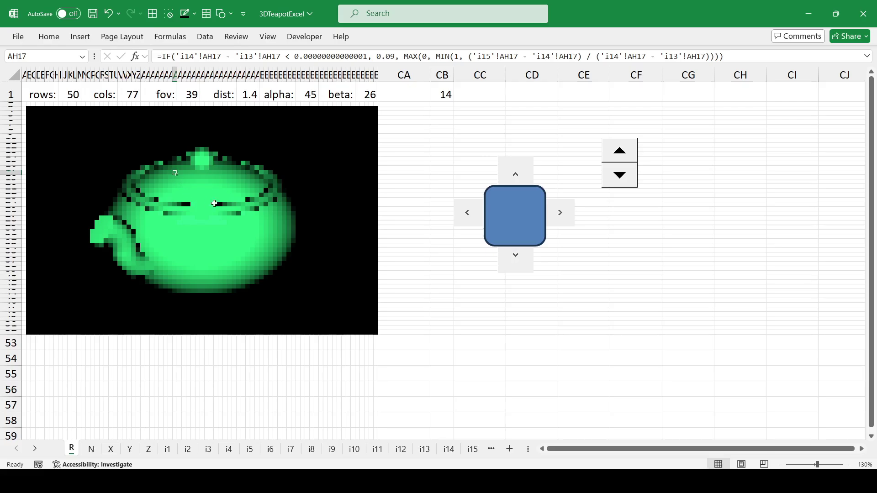
pyautogui.click(242, 222)
pyautogui.click(119, 269)
pyautogui.click(158, 210)
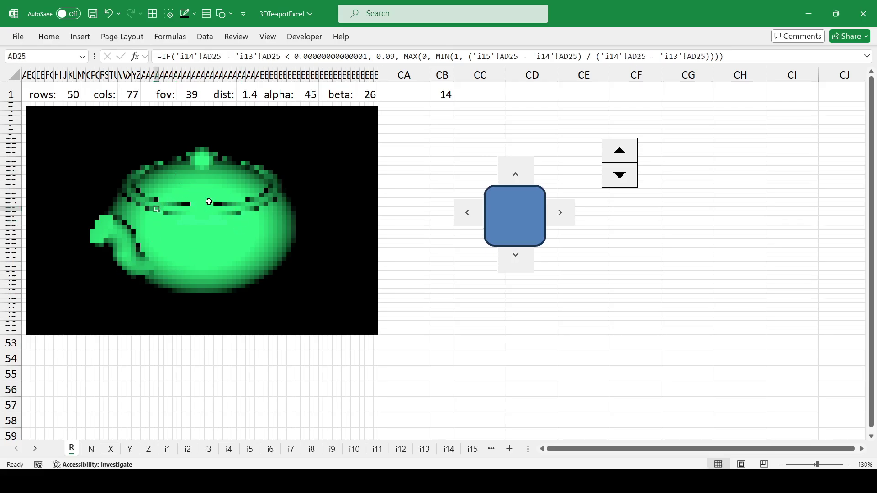
pyautogui.click(271, 238)
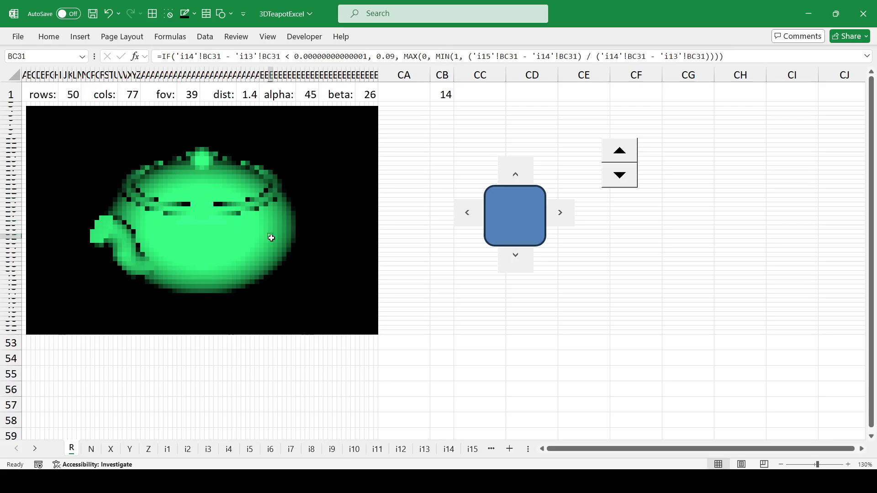
pyautogui.click(623, 177)
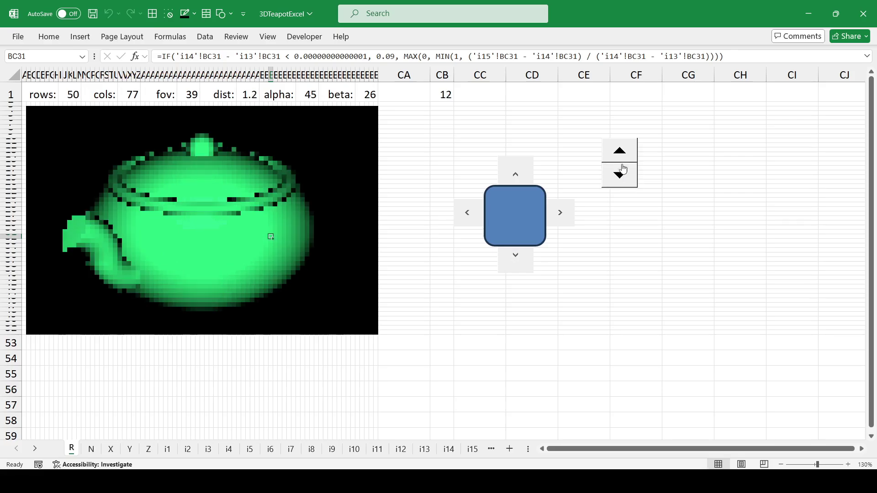
pyautogui.click(618, 155)
# Pull the teapot camera back, then walk forward, turn left and strafe right in the maze.
pyautogui.click(617, 155)
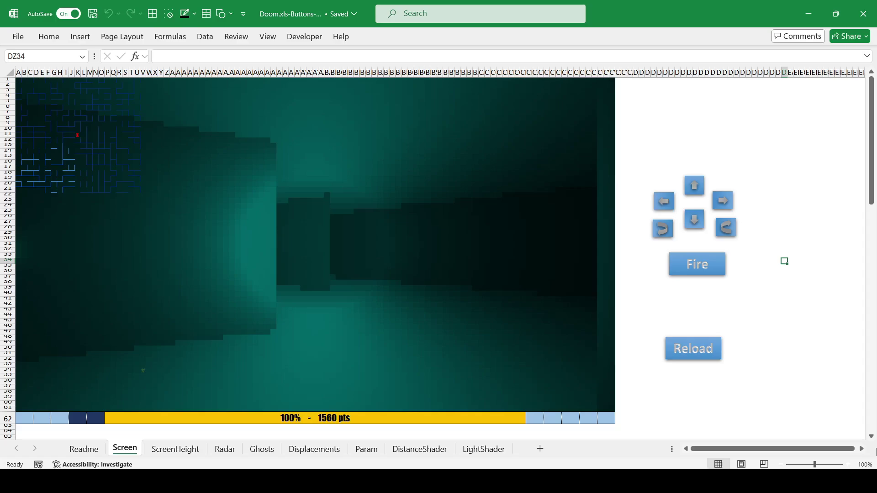
pyautogui.click(700, 179)
pyautogui.click(699, 179)
pyautogui.click(700, 179)
pyautogui.click(699, 179)
pyautogui.click(699, 179)
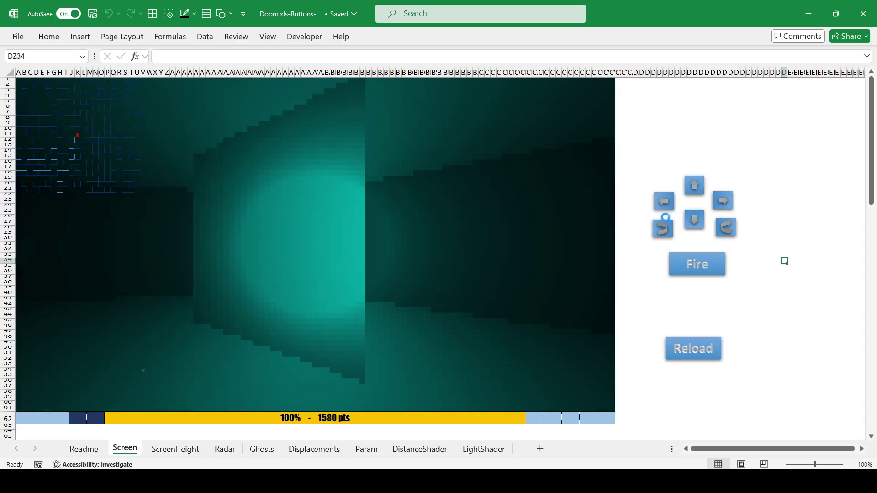
pyautogui.click(659, 229)
pyautogui.click(661, 229)
pyautogui.click(694, 186)
pyautogui.click(694, 186)
pyautogui.click(694, 186)
pyautogui.click(723, 205)
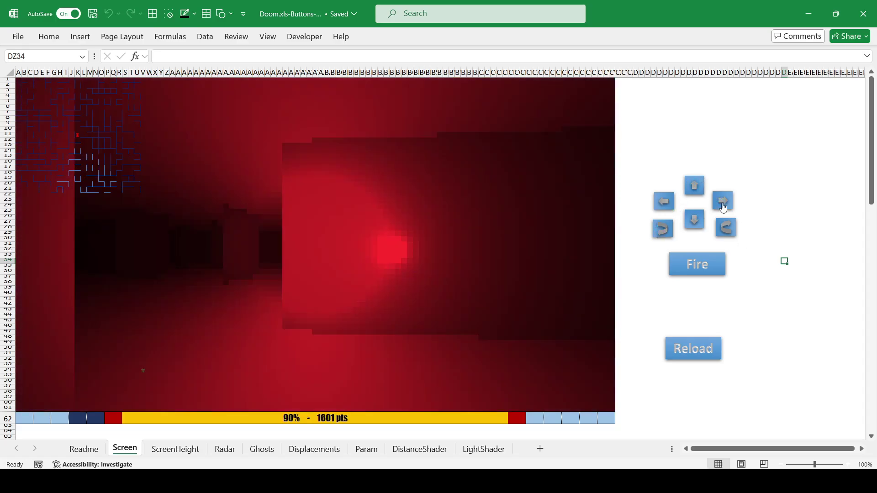
pyautogui.click(722, 205)
pyautogui.click(723, 205)
# Back up, strafe, and alternate turns with forward steps through the maze corridors.
pyautogui.click(694, 220)
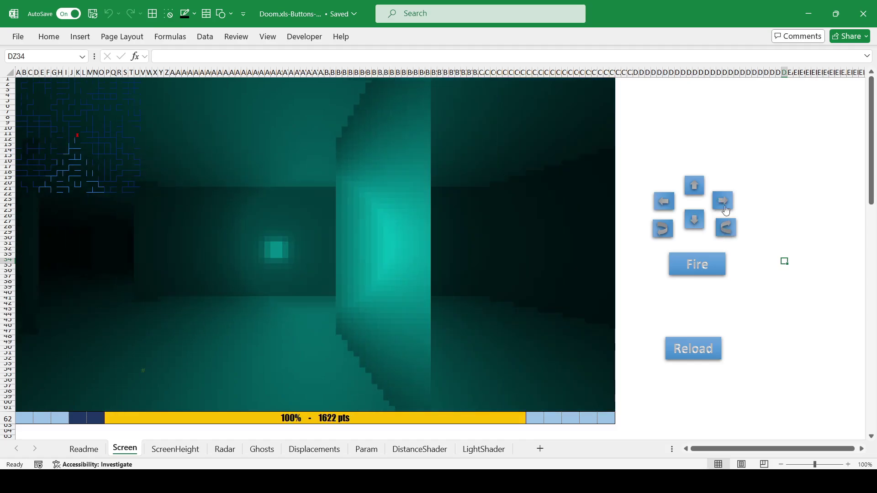
pyautogui.click(728, 203)
pyautogui.click(725, 227)
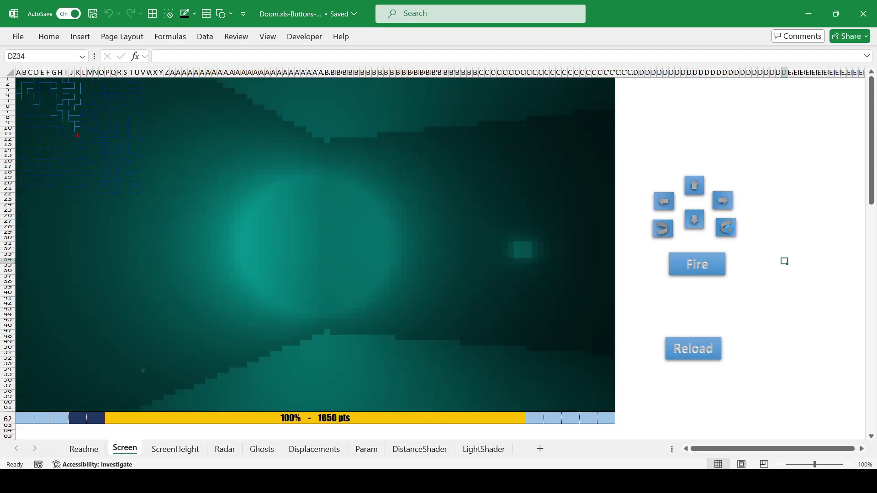
pyautogui.click(664, 230)
pyautogui.click(694, 186)
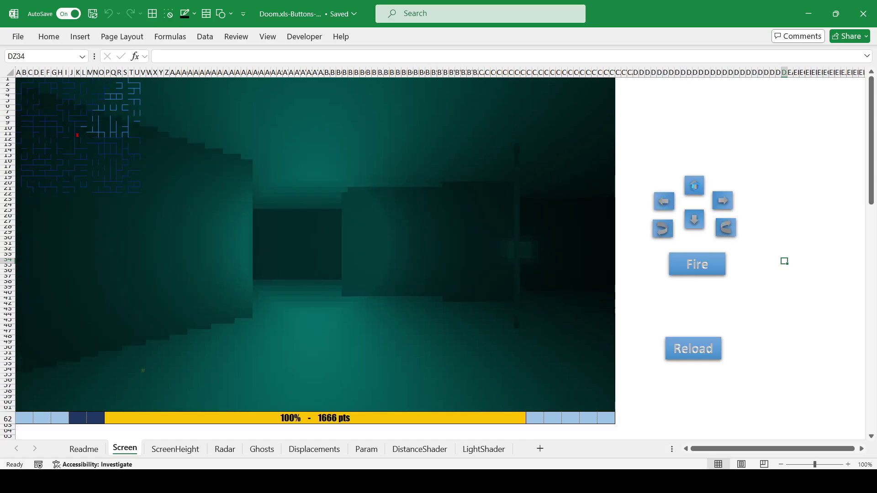
pyautogui.click(663, 201)
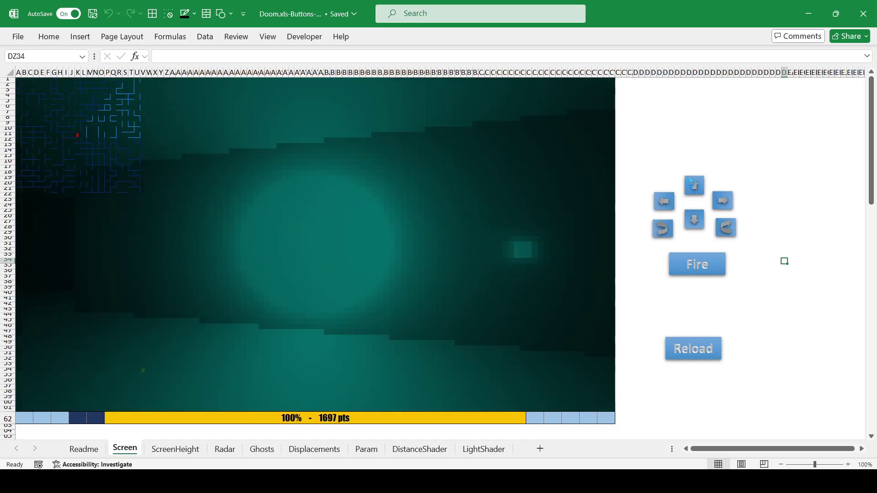
pyautogui.click(725, 223)
pyautogui.click(695, 188)
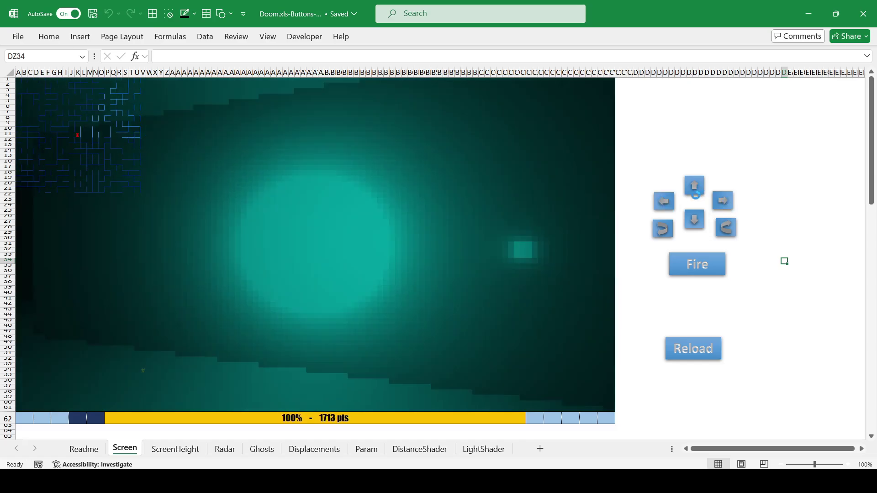
pyautogui.click(662, 230)
pyautogui.click(694, 186)
# Head toward the glowing light until the score reaches 2102 pts, then select a screen pixel.
pyautogui.click(729, 238)
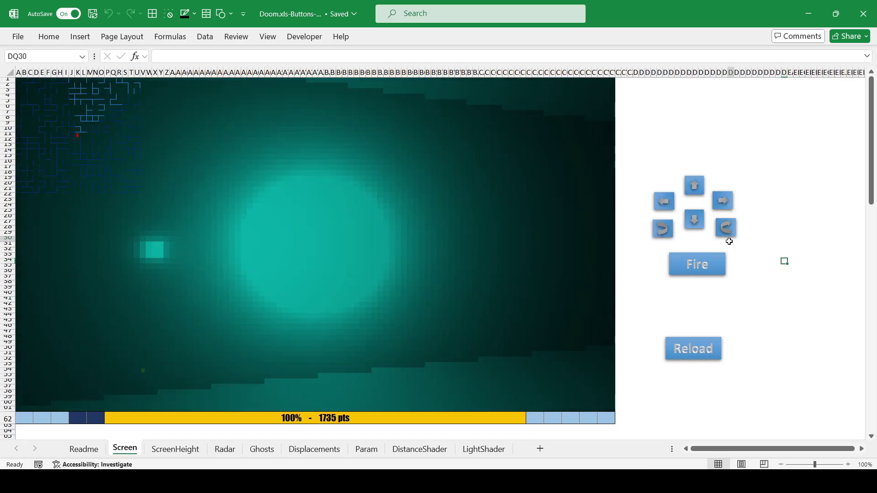
pyautogui.click(726, 231)
pyautogui.click(726, 228)
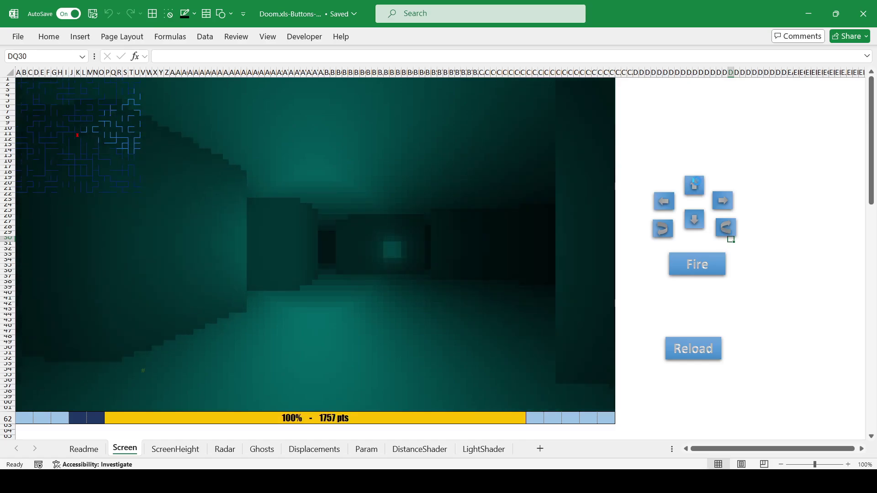
pyautogui.click(694, 185)
pyautogui.click(725, 203)
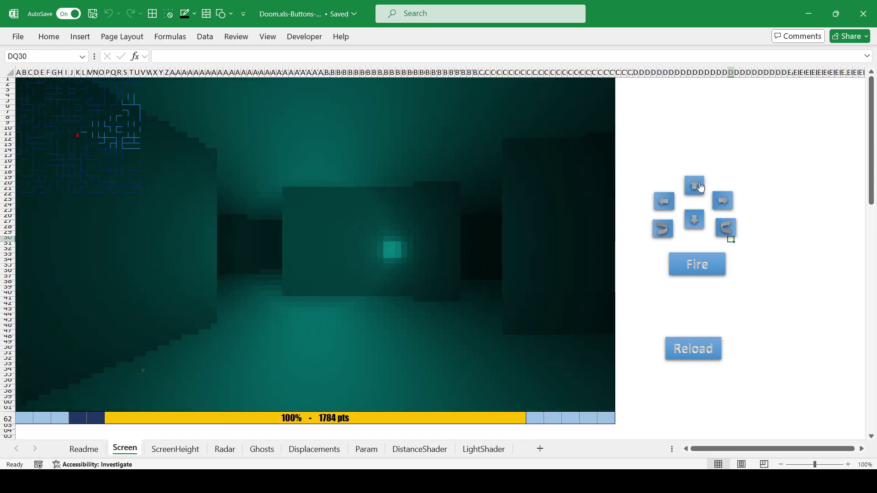
pyautogui.click(699, 184)
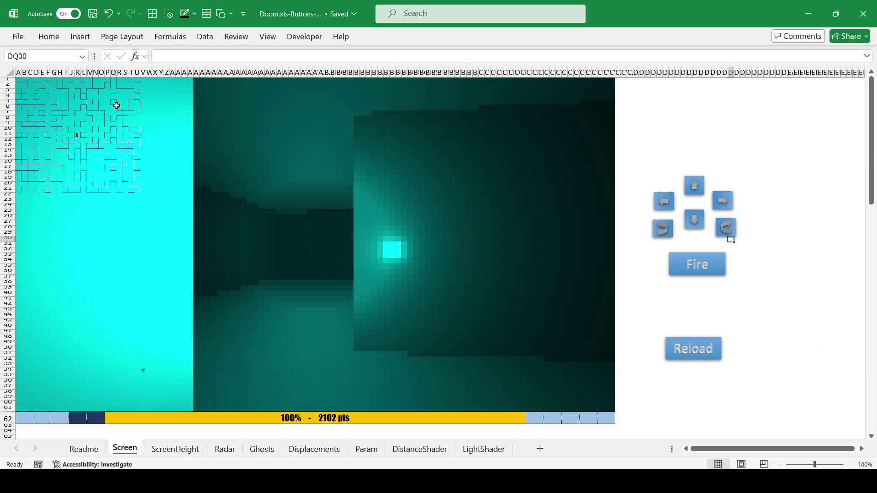
pyautogui.click(171, 100)
# Expand and read AA5's long shading formula, then compare other pixels like CR13 and X23.
pyautogui.moveTo(159, 58); pyautogui.dragTo(302, 102)
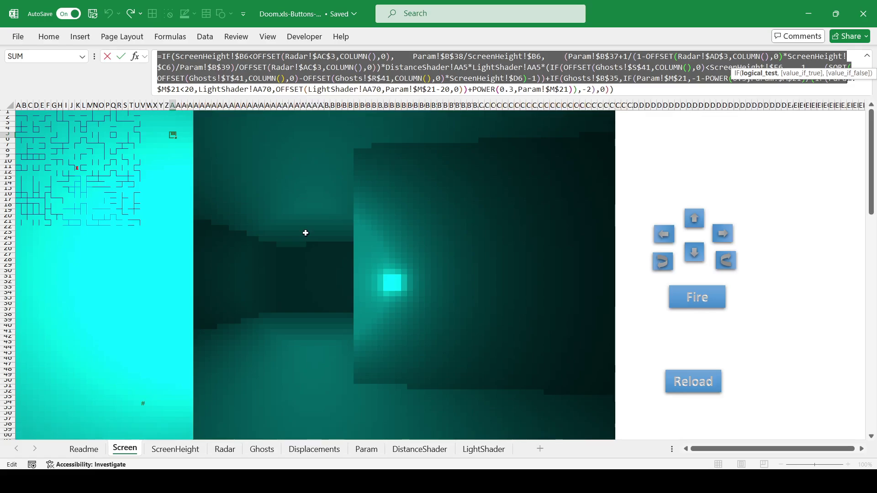
pyautogui.press('Escape')
pyautogui.click(355, 376)
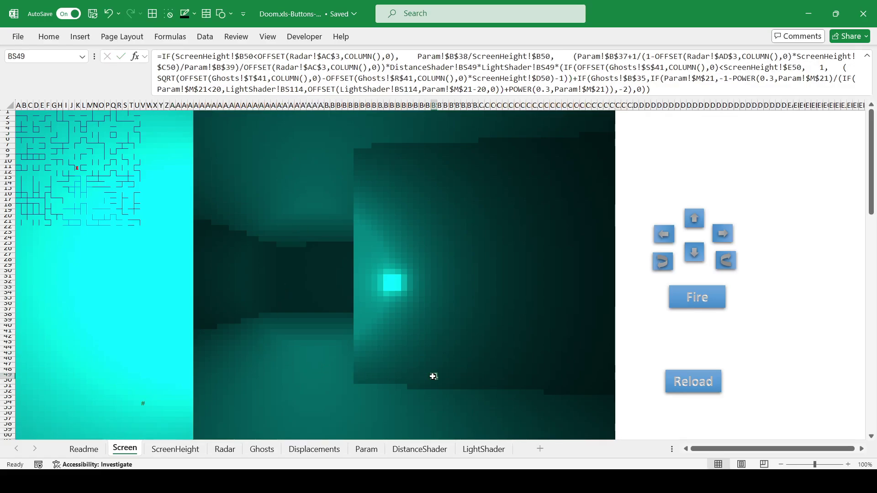
pyautogui.click(463, 294)
pyautogui.click(511, 206)
pyautogui.click(581, 181)
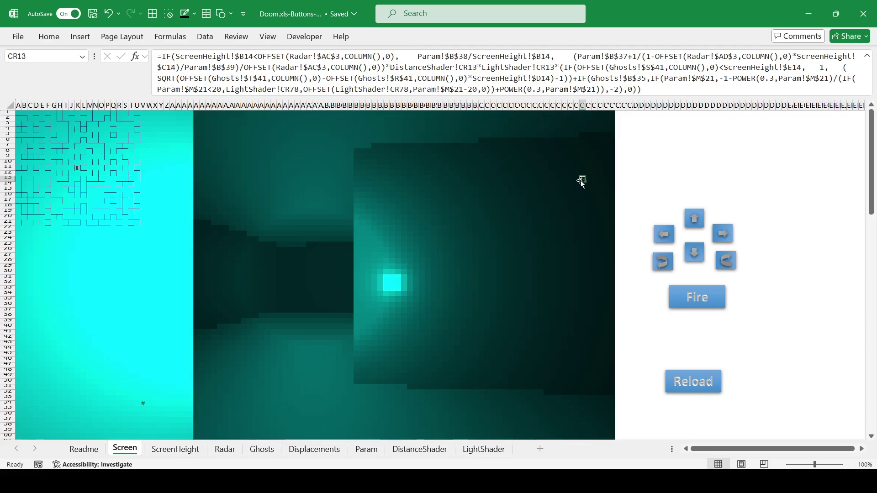
pyautogui.click(225, 326)
pyautogui.click(124, 364)
pyautogui.click(42, 309)
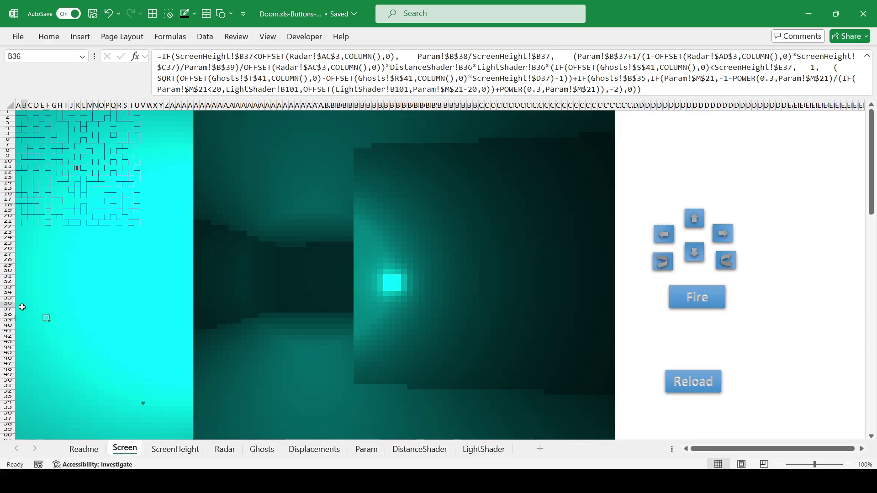
pyautogui.click(131, 261)
# Copy the block of screen pixel cells starting at X23 and paste it at DI3.
pyautogui.moveTo(156, 233); pyautogui.dragTo(281, 312)
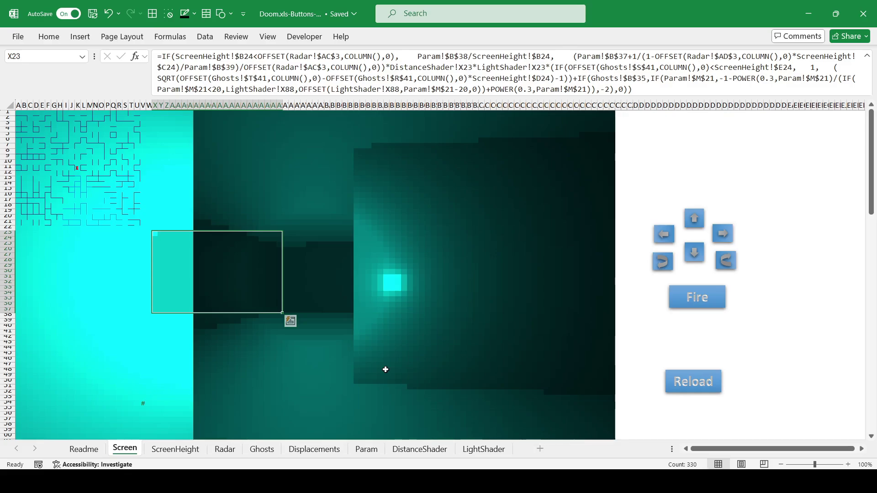
pyautogui.rightClick(235, 272)
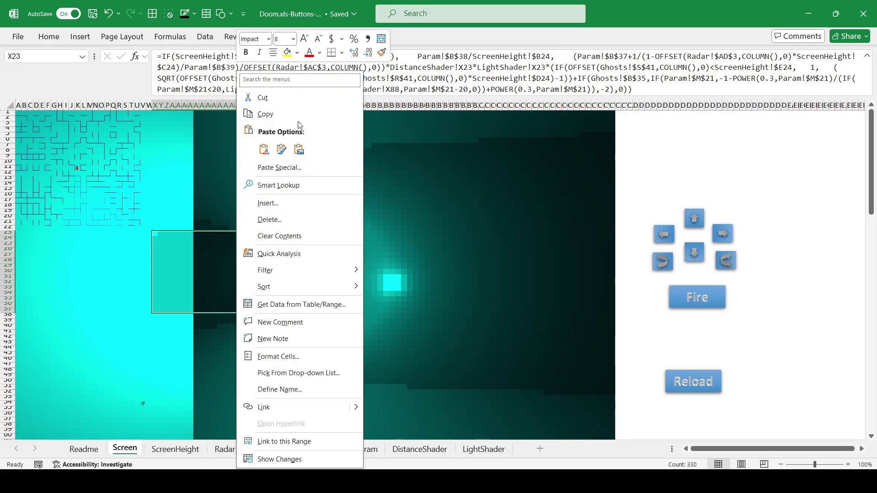
pyautogui.click(262, 106)
pyautogui.press('Down')
pyautogui.press('Right')
pyautogui.click(677, 164)
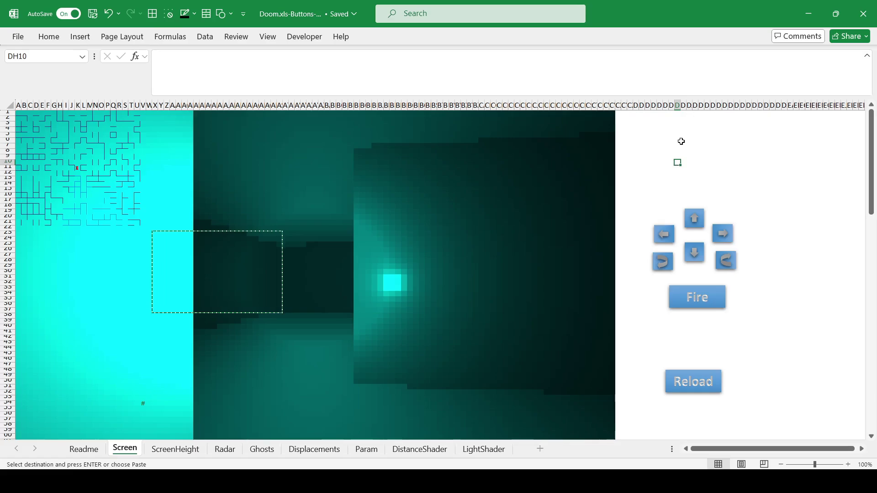
pyautogui.rightClick(681, 126)
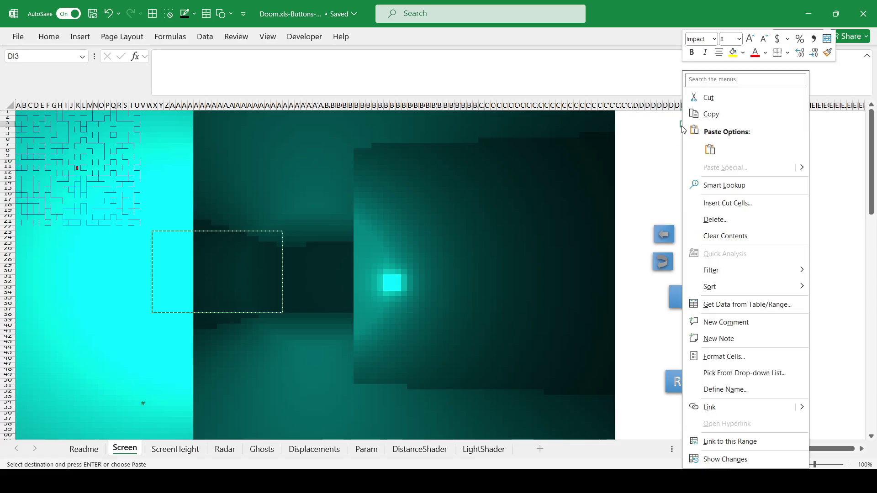
pyautogui.click(717, 152)
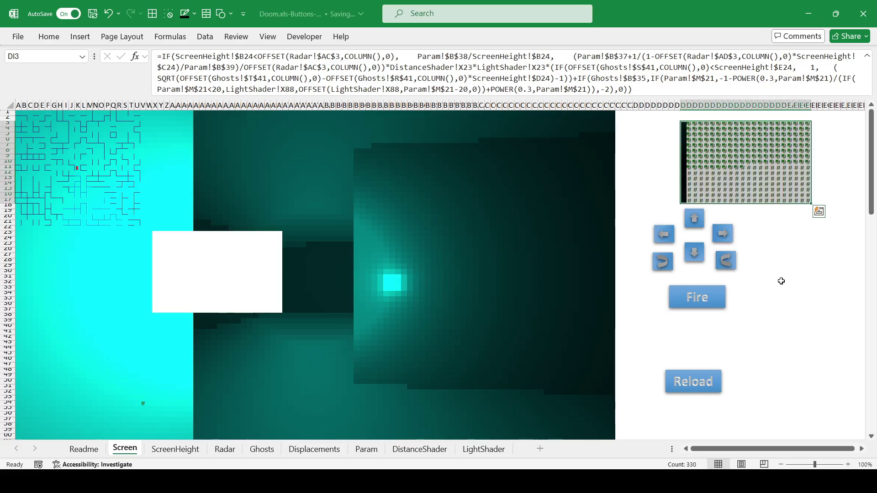
# Check the pasted formulas and widen columns DT through ED.
pyautogui.click(730, 167)
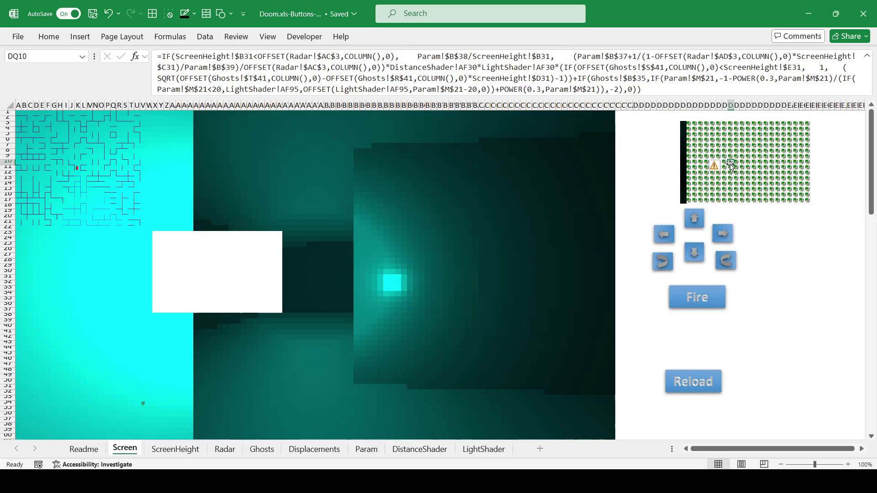
pyautogui.click(779, 152)
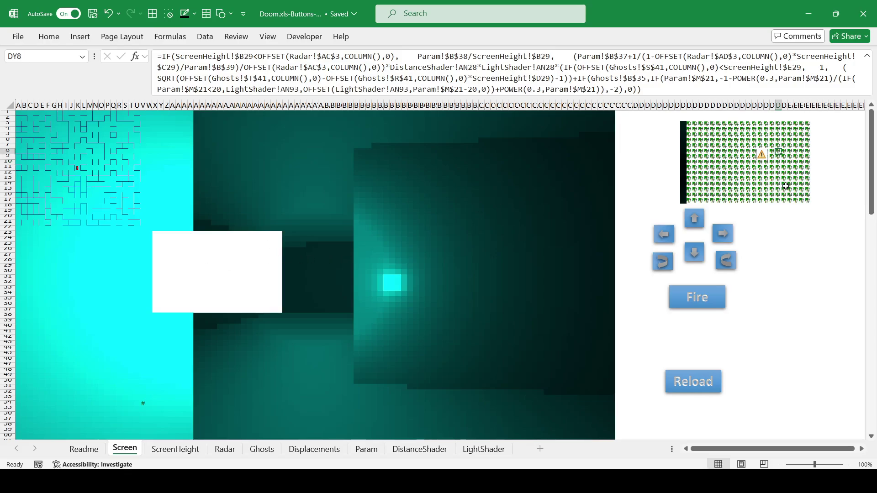
pyautogui.click(683, 105)
pyautogui.moveTo(749, 105); pyautogui.dragTo(833, 105)
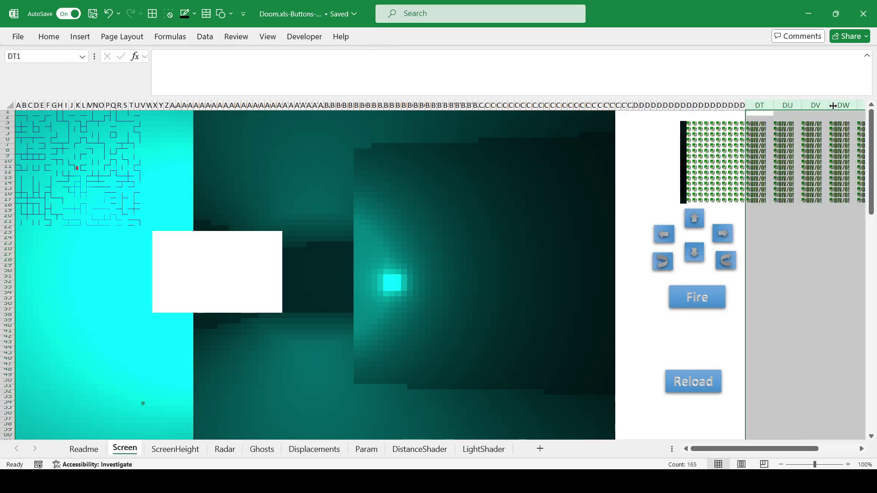
# Enter 1 in A3 and fill row numbers down column A to 50.
pyautogui.click(764, 134)
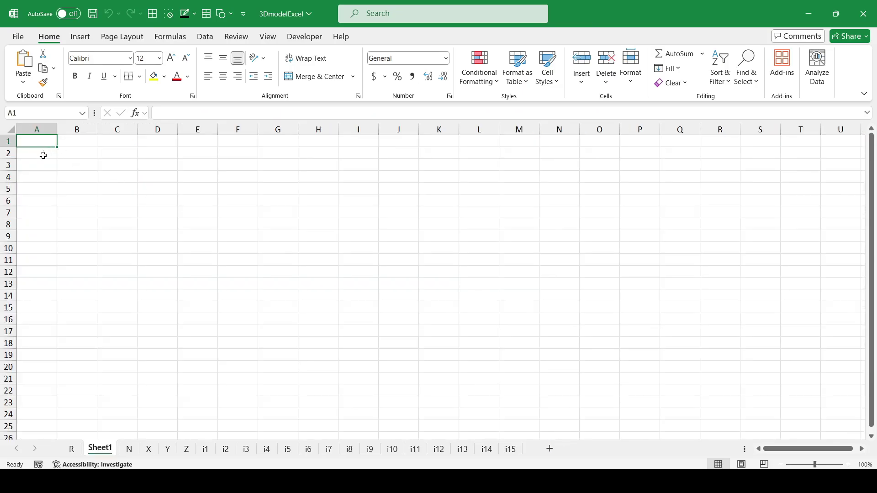
pyautogui.click(40, 166)
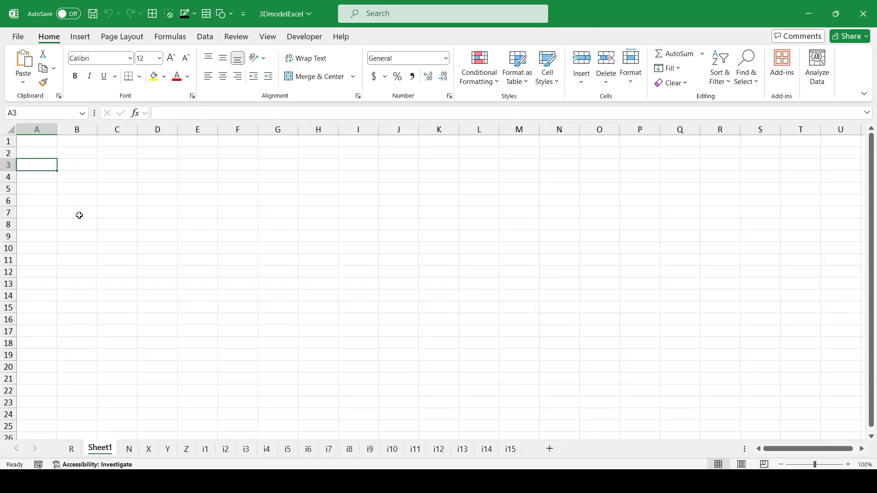
pyautogui.write('1')
pyautogui.hotkey('ctrl', 'Return')
pyautogui.moveTo(58, 169); pyautogui.dragTo(53, 412)
# Enter 1 in B2 and fill column numbers across row 2 up to 70 at BS2.
pyautogui.hotkey('ctrl', 'Home')
pyautogui.press('Right')
pyautogui.press('Down')
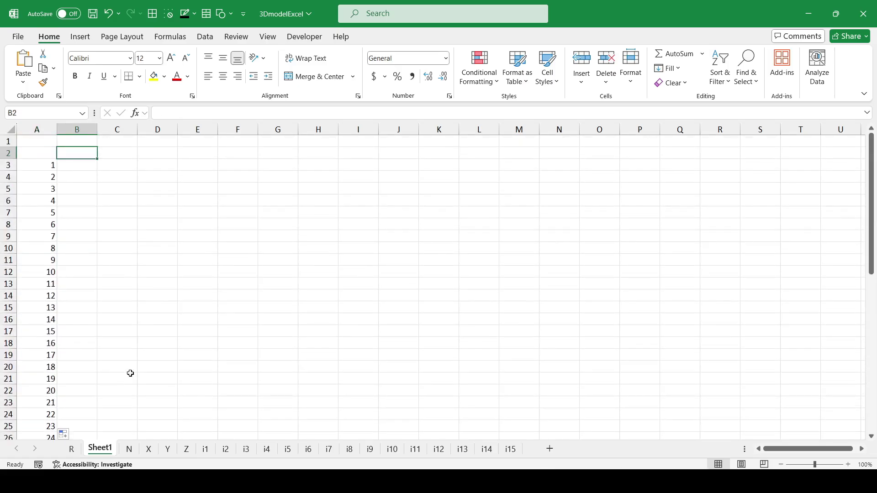
pyautogui.write('1')
pyautogui.press('Return')
pyautogui.press('Up')
pyautogui.moveTo(99, 159); pyautogui.dragTo(566, 165)
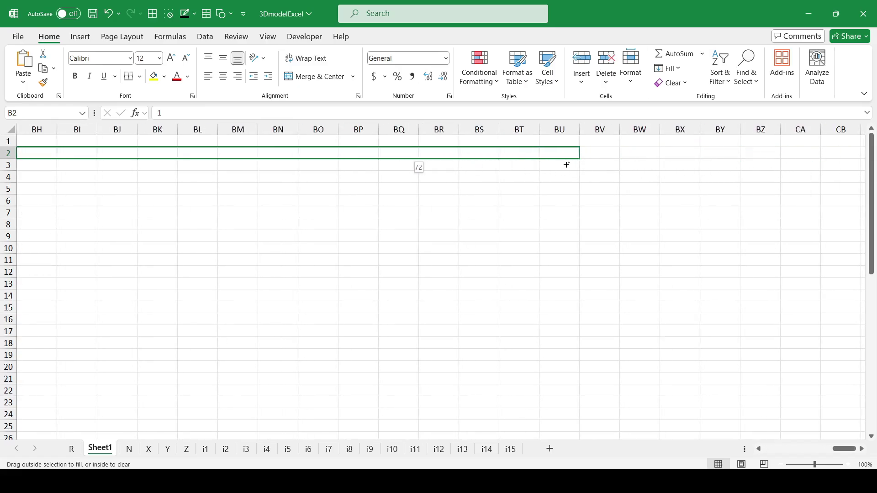
pyautogui.moveTo(481, 164); pyautogui.dragTo(482, 164)
# Narrow columns A through BS into a tight square grid.
pyautogui.moveTo(491, 128); pyautogui.dragTo(2, 120)
pyautogui.moveTo(93, 137); pyautogui.dragTo(54, 130)
pyautogui.click(68, 191)
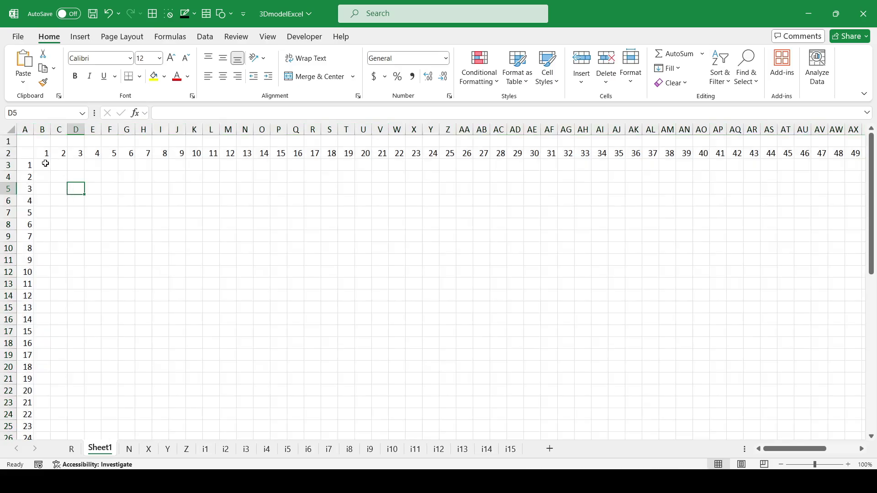
pyautogui.click(41, 165)
# Copy the render formula from sheet R's B3 into Sheet1's cell B3.
pyautogui.click(71, 450)
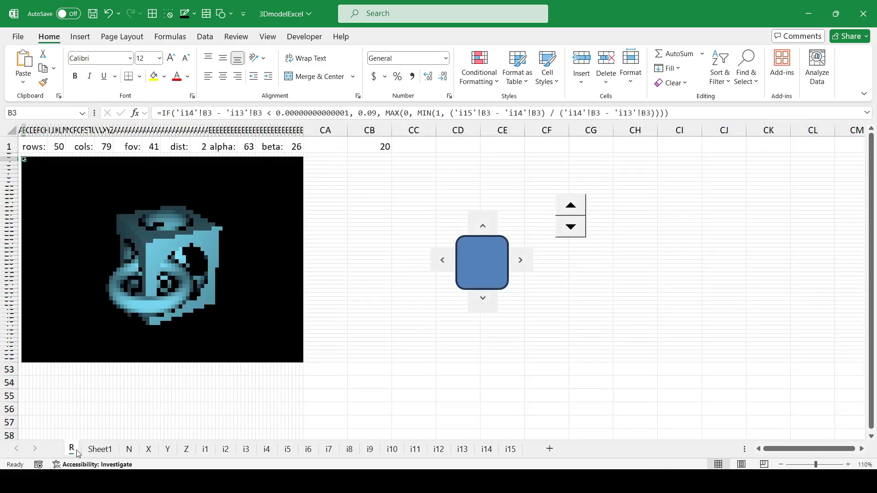
pyautogui.tripleClick(222, 113)
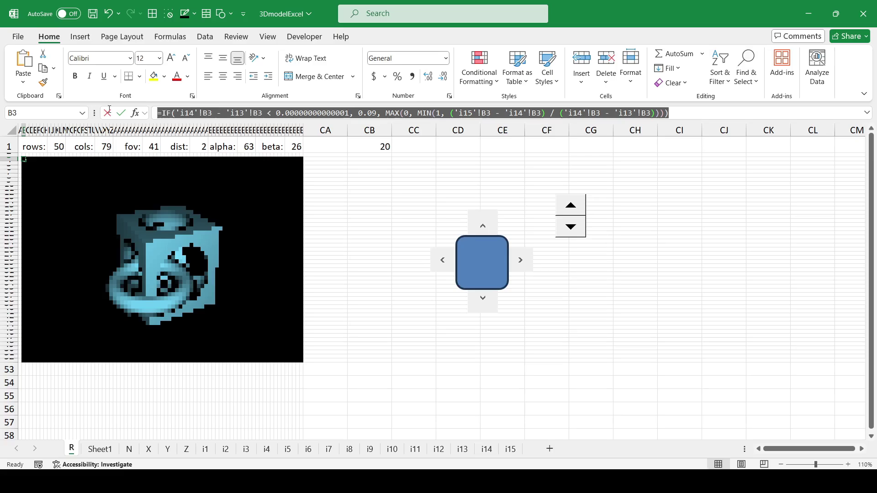
pyautogui.rightClick(223, 115)
pyautogui.click(242, 136)
pyautogui.press('Escape')
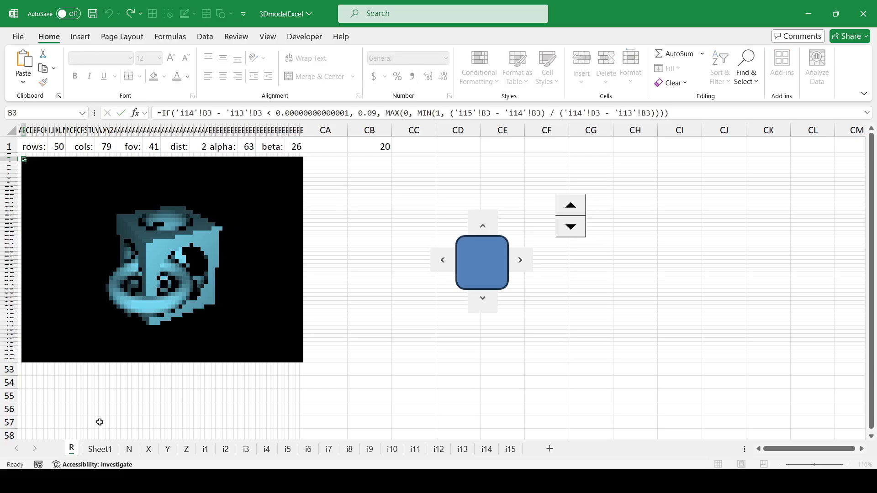
pyautogui.click(99, 449)
pyautogui.click(176, 113)
pyautogui.hotkey('ctrl', 'v')
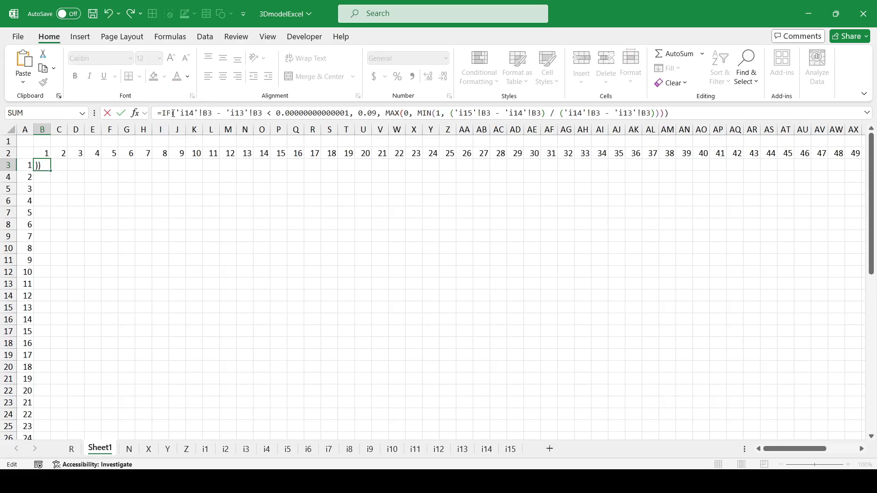
pyautogui.press('Return')
pyautogui.press('Up')
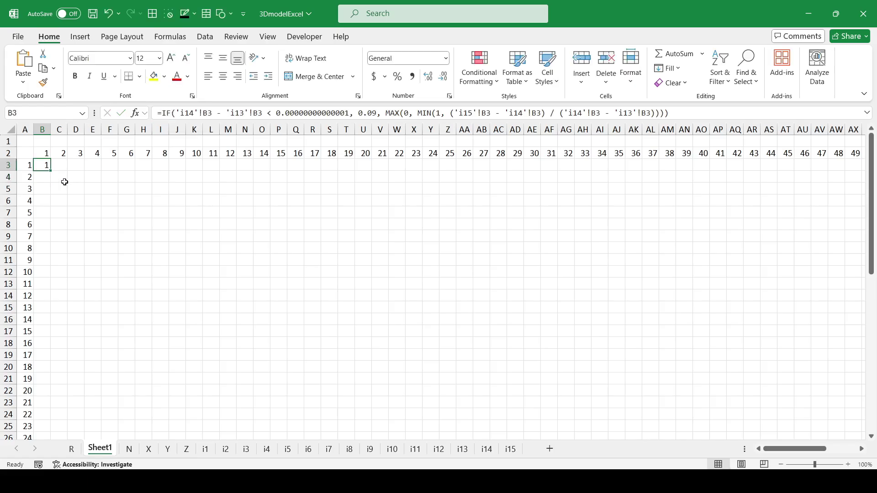
# Fill the B3 formula across to BS3 and down to row 52.
pyautogui.moveTo(52, 173); pyautogui.dragTo(808, 169)
pyautogui.doubleClick(810, 170)
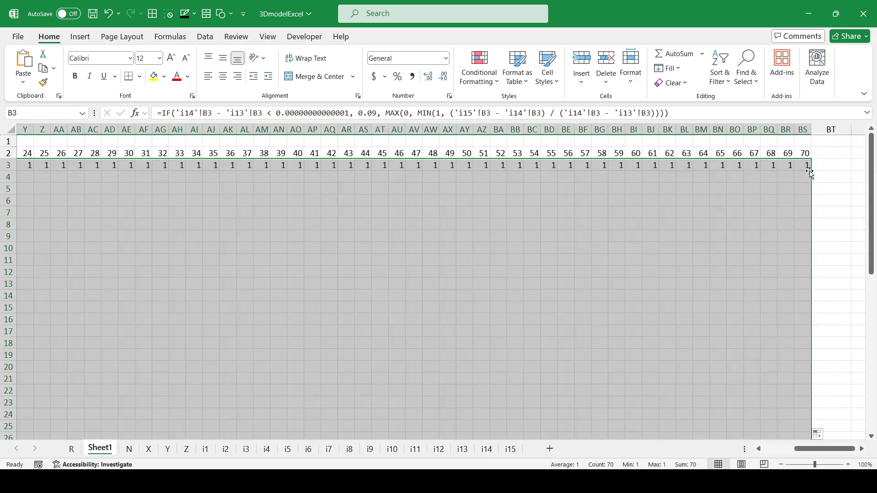
pyautogui.scroll(-3, 578, 222)
pyautogui.scroll(-4, 578, 223)
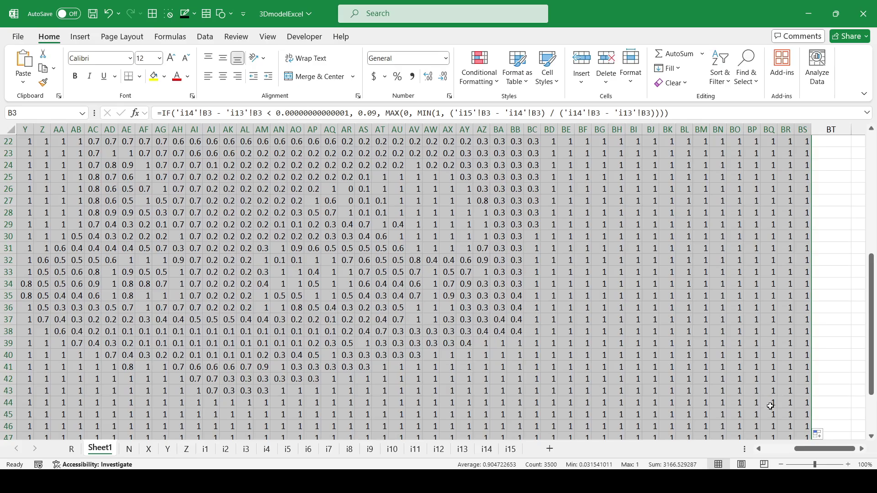
pyautogui.click(780, 465)
pyautogui.click(781, 464)
pyautogui.click(781, 465)
pyautogui.click(781, 465)
pyautogui.click(781, 465)
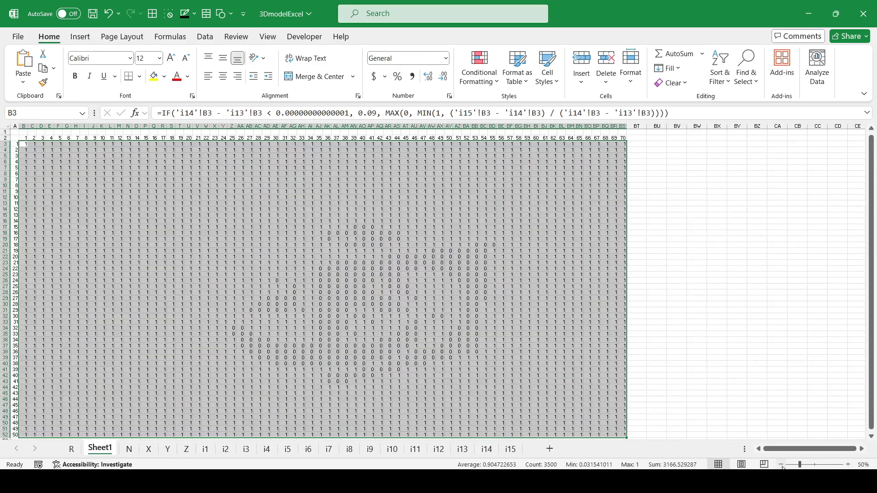
pyautogui.click(780, 465)
pyautogui.click(781, 465)
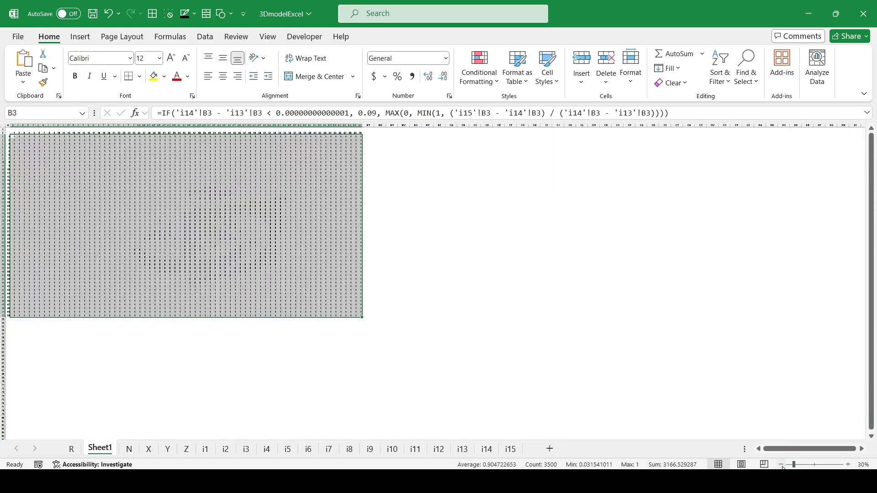
# Return the zoom to 50% and select the value grid B3:BS52.
pyautogui.click(709, 339)
pyautogui.click(848, 465)
pyautogui.click(848, 465)
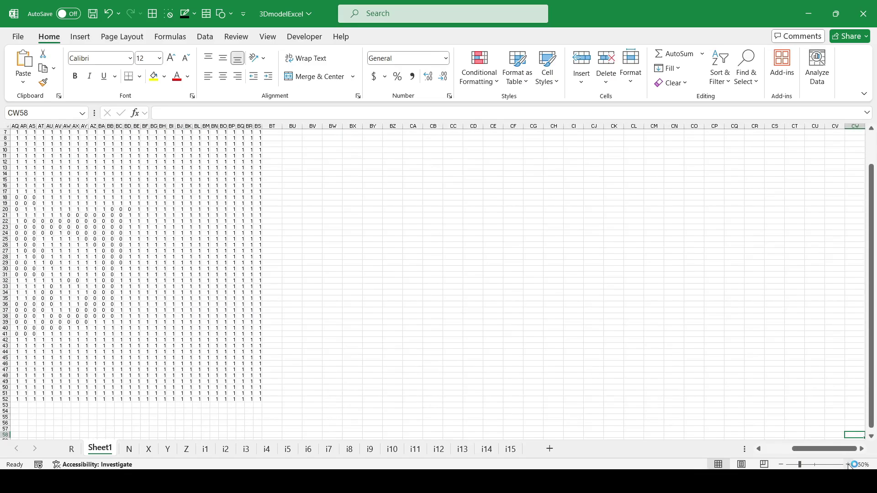
pyautogui.moveTo(802, 453); pyautogui.dragTo(773, 454)
pyautogui.scroll(1, 721, 358)
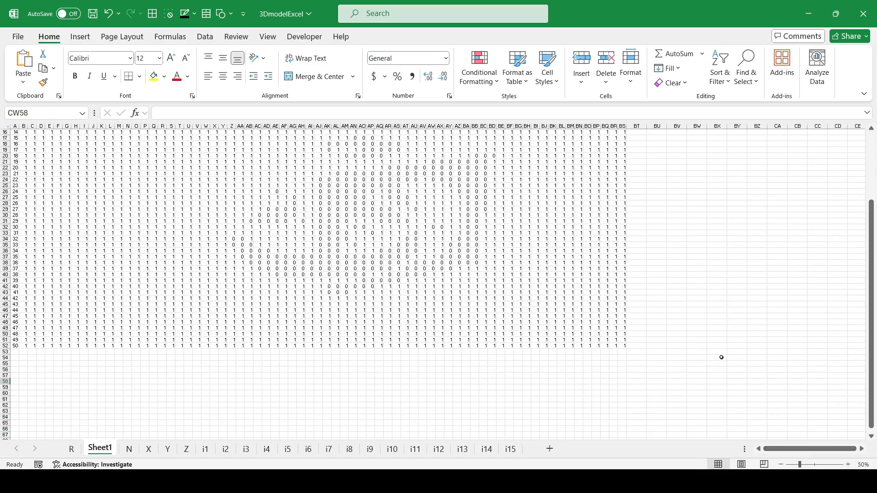
pyautogui.scroll(1, 613, 278)
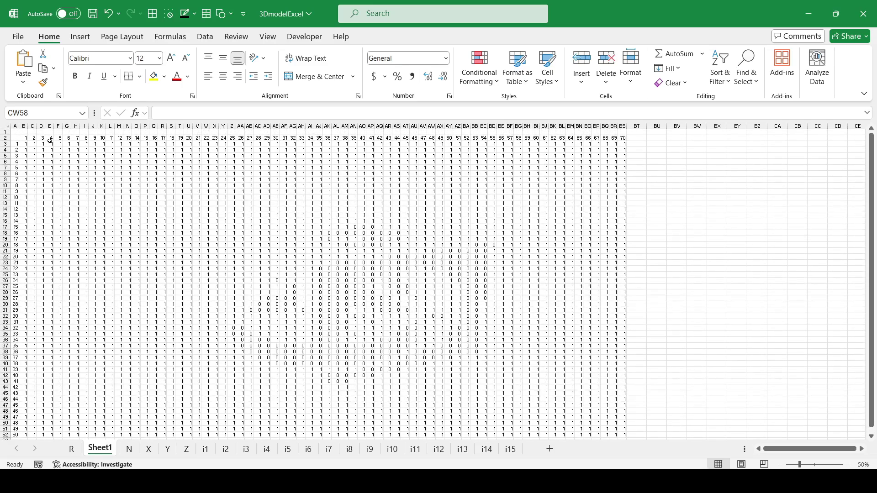
pyautogui.moveTo(23, 144); pyautogui.dragTo(625, 435)
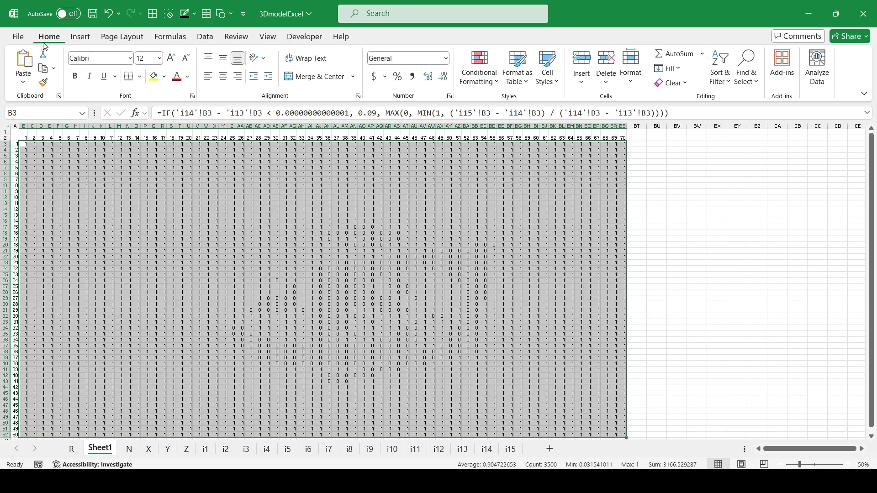
# Add a colour scale rule to the grid, with black for the lowest values and red for the highest.
pyautogui.click(81, 37)
pyautogui.click(48, 37)
pyautogui.click(479, 76)
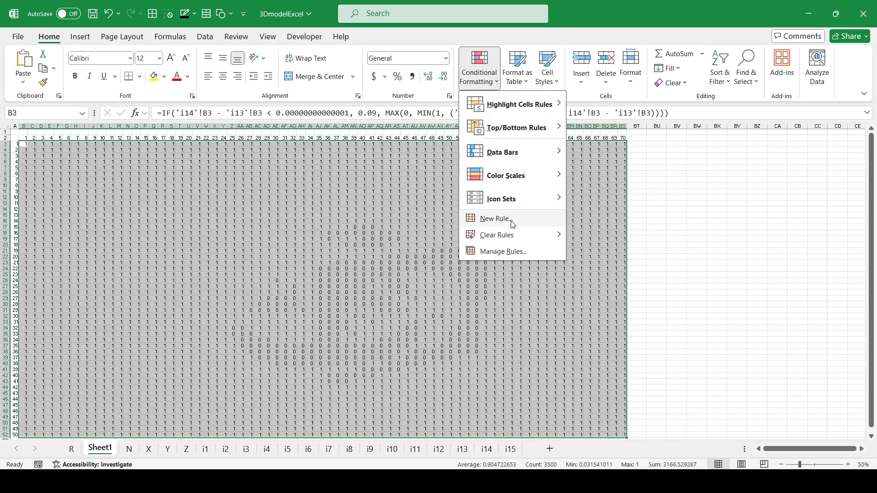
pyautogui.click(495, 218)
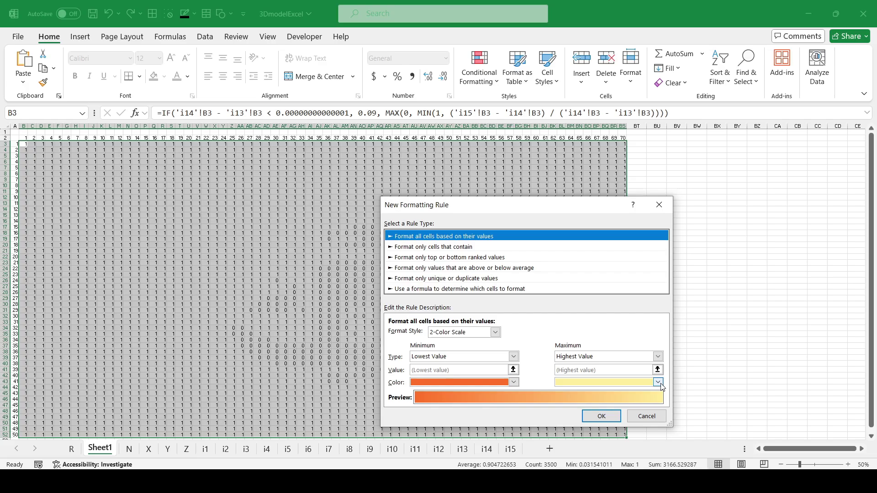
pyautogui.click(658, 383)
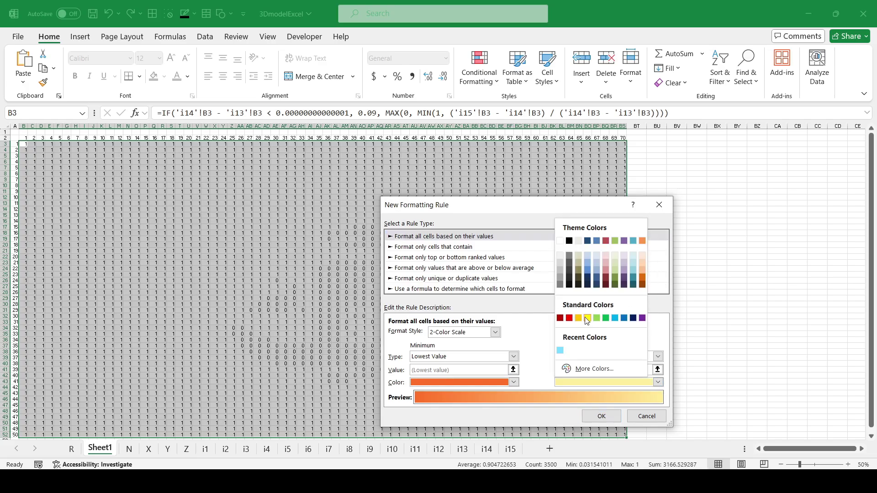
pyautogui.click(569, 319)
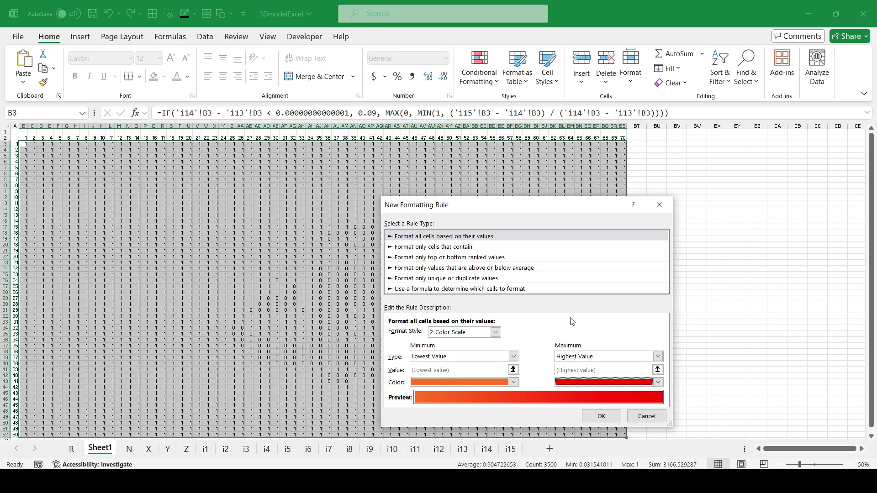
pyautogui.click(454, 235)
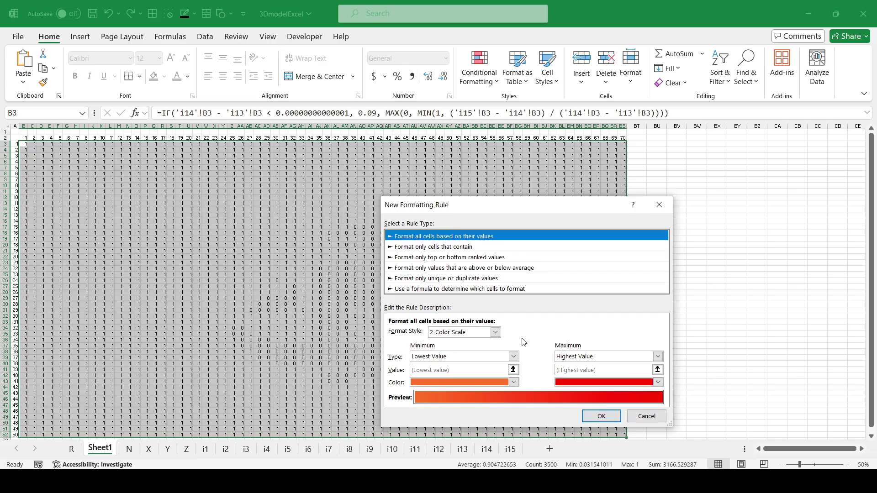
pyautogui.click(513, 383)
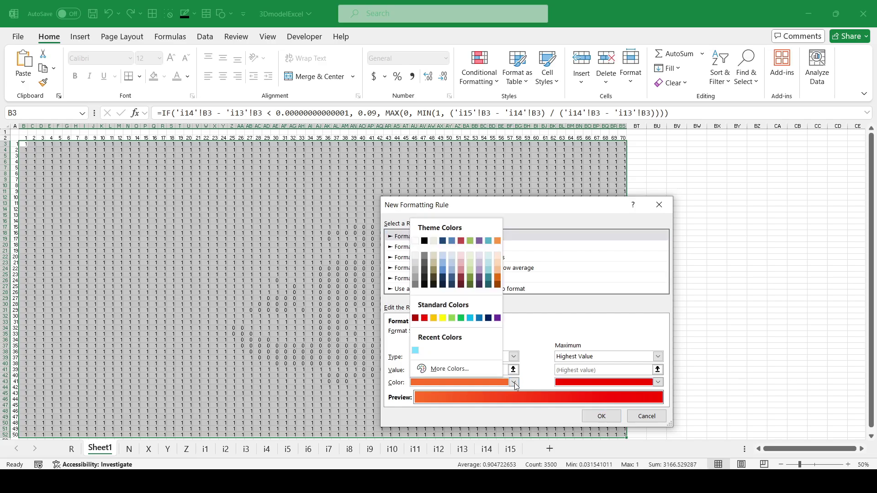
pyautogui.click(423, 233)
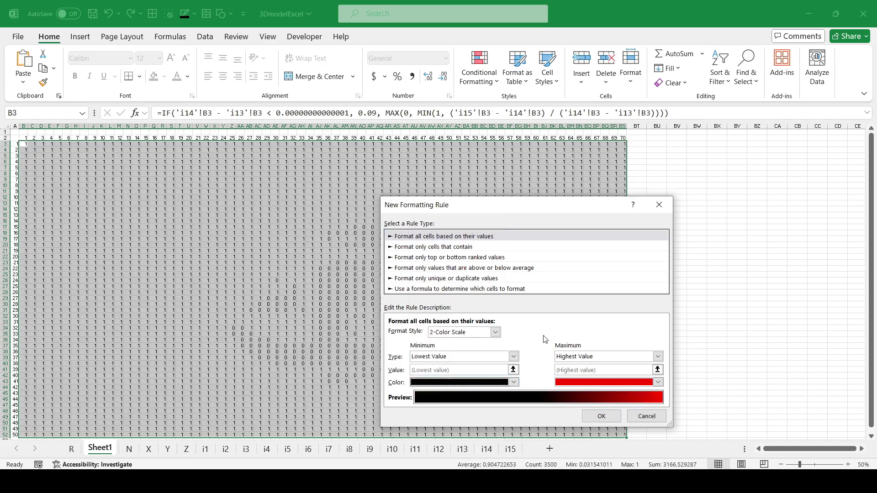
pyautogui.click(602, 416)
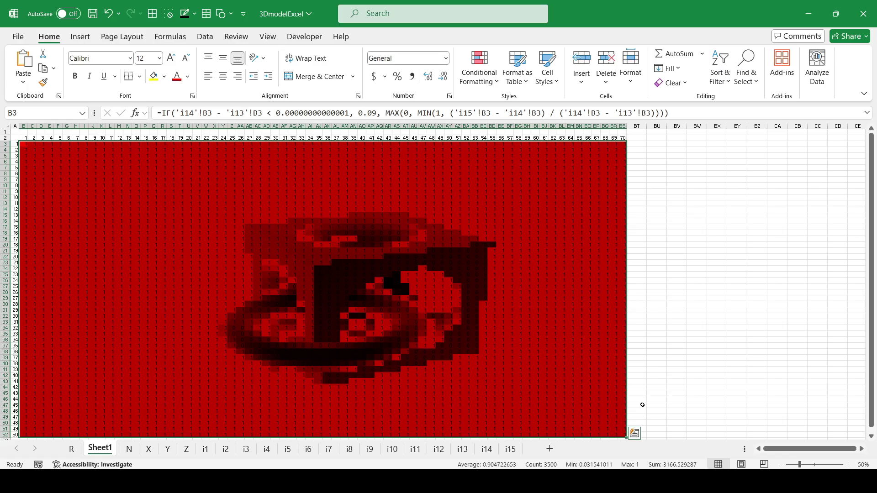
# Edit the colour scale rule in Manage Rules to red minimum and black maximum, and apply it.
pyautogui.click(479, 66)
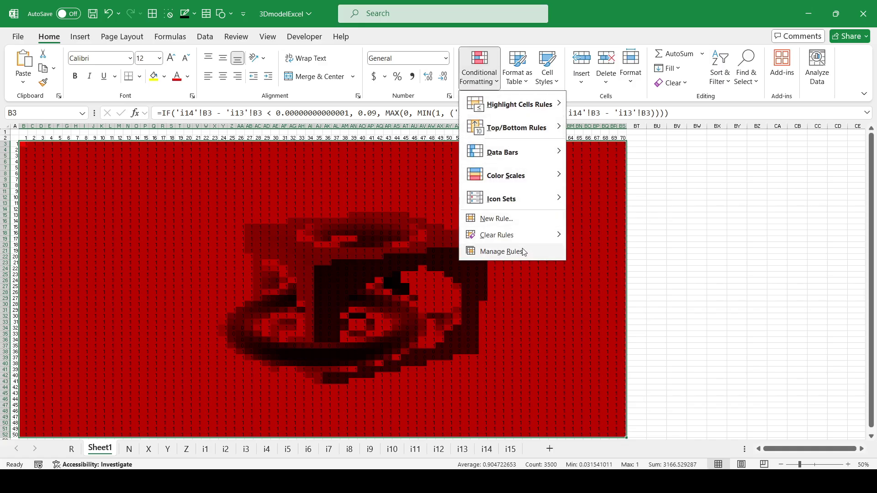
pyautogui.click(493, 250)
pyautogui.click(488, 300)
pyautogui.click(386, 270)
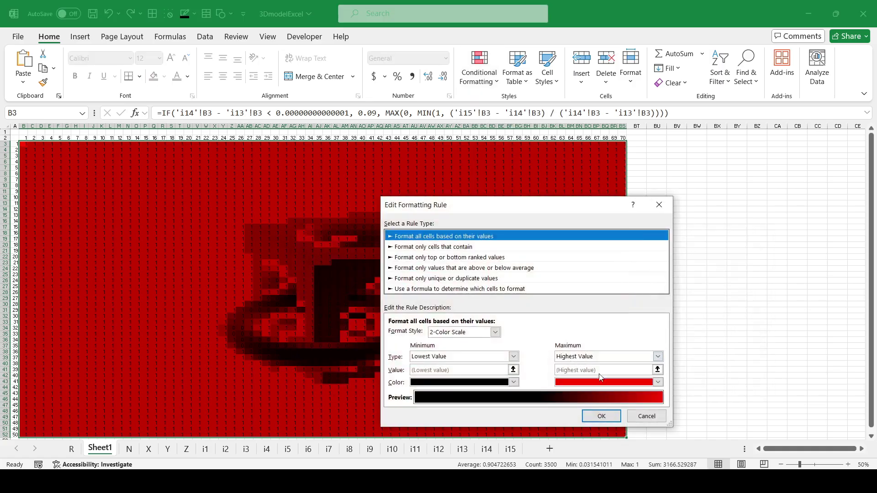
pyautogui.click(658, 381)
pyautogui.click(568, 241)
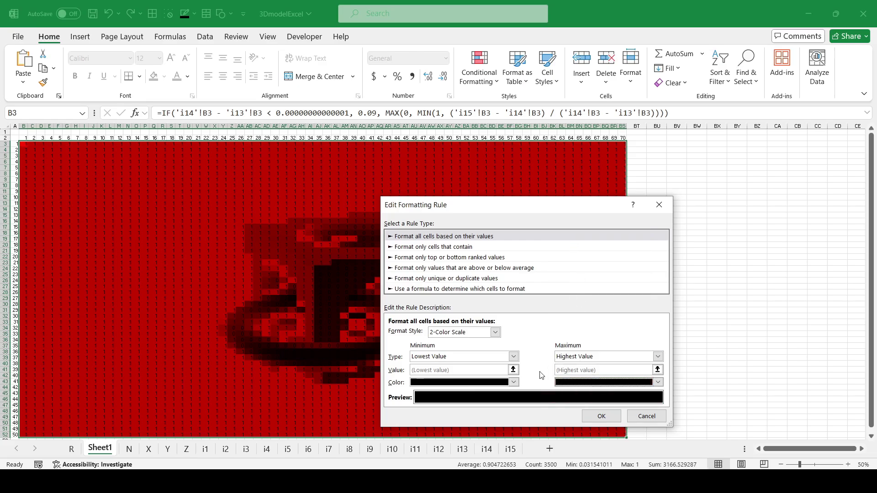
pyautogui.click(514, 383)
pyautogui.click(424, 318)
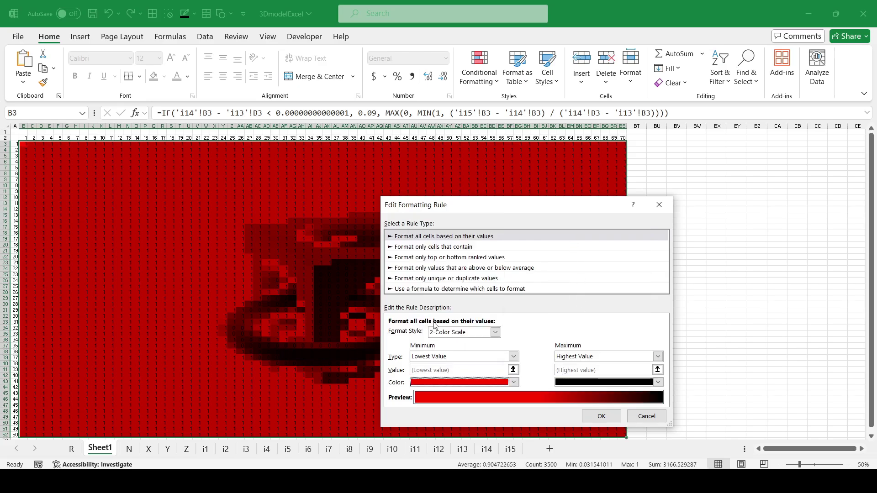
pyautogui.click(601, 416)
pyautogui.click(739, 386)
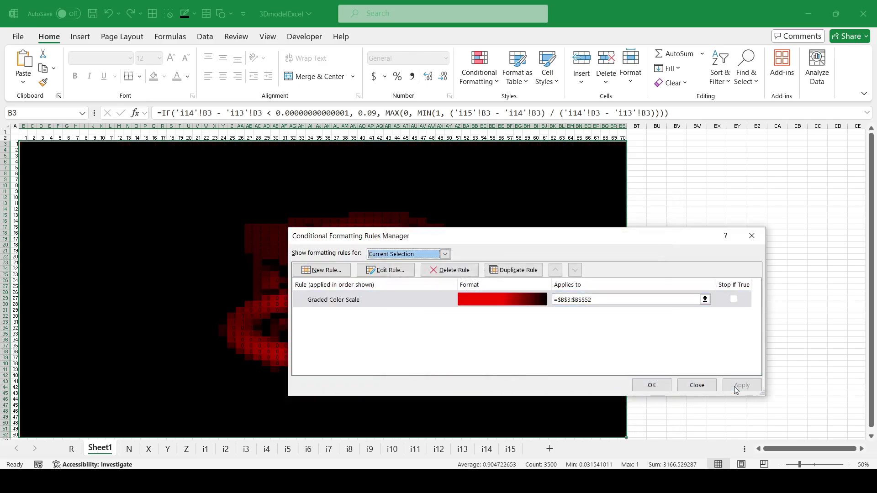
pyautogui.click(663, 385)
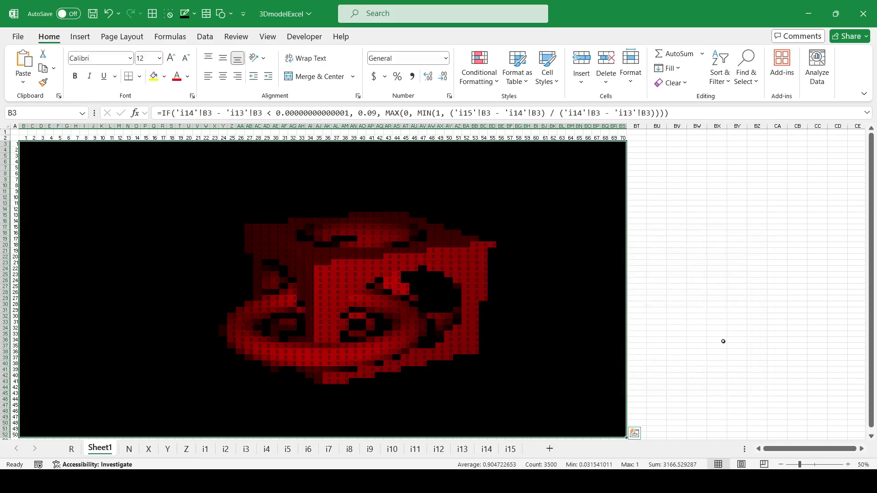
# Narrow columns B:BS and resize rows 3–52 by dragging their borders to compact the red model.
pyautogui.moveTo(621, 126); pyautogui.dragTo(2, 436)
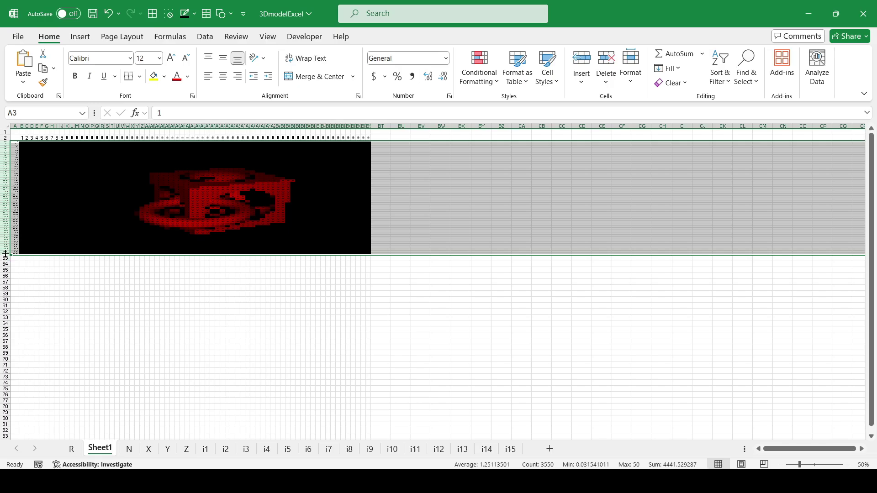
pyautogui.moveTo(5, 256); pyautogui.dragTo(4, 257)
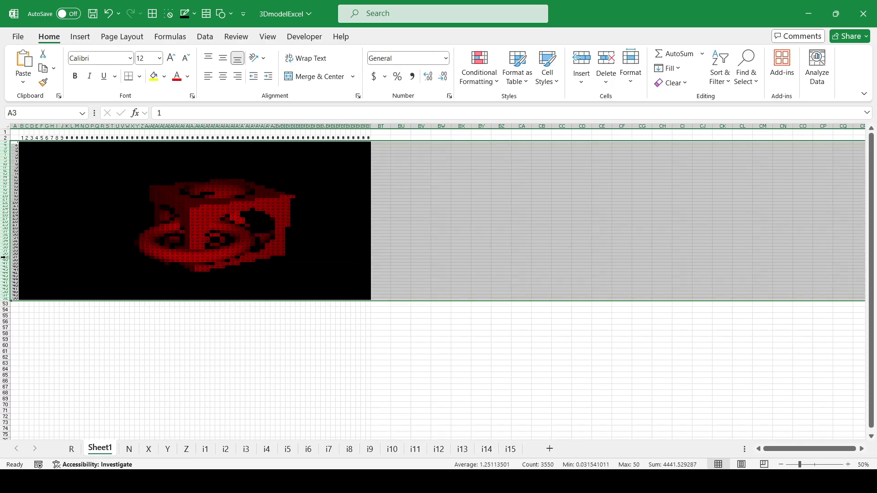
pyautogui.click(283, 321)
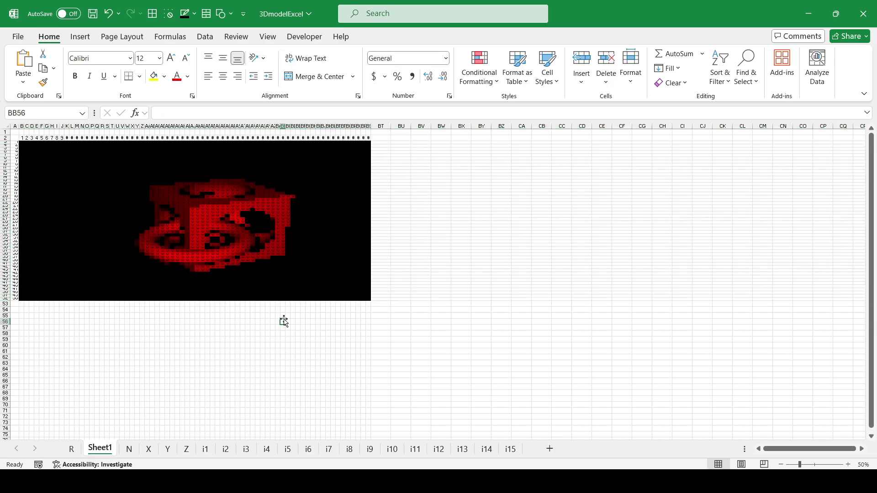
# Copy the arrow shapes, blue rounded shape and zoom spinner from sheet R onto Sheet1.
pyautogui.click(73, 449)
pyautogui.rightClick(489, 220)
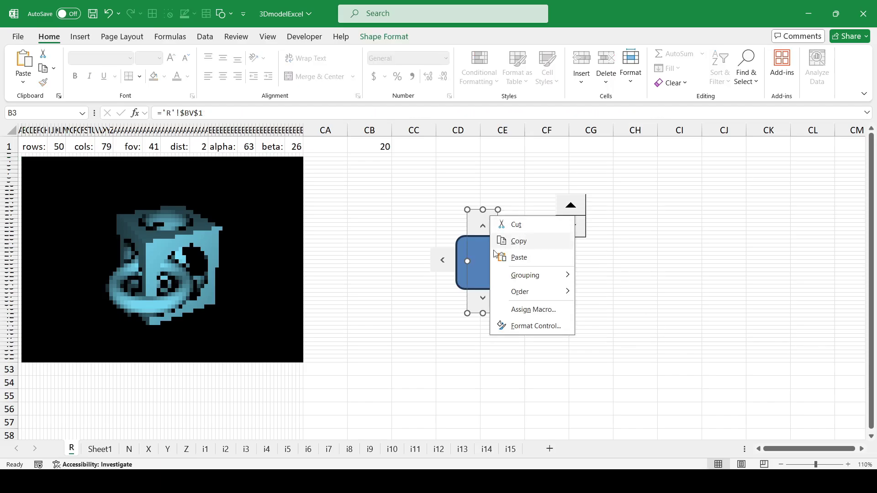
pyautogui.keyDown('ctrl'); pyautogui.rightClick(472, 253); pyautogui.keyUp('ctrl')
pyautogui.keyDown('ctrl'); pyautogui.rightClick(438, 253); pyautogui.keyUp('ctrl')
pyautogui.keyDown('ctrl'); pyautogui.rightClick(573, 201); pyautogui.keyUp('ctrl')
pyautogui.rightClick(572, 201)
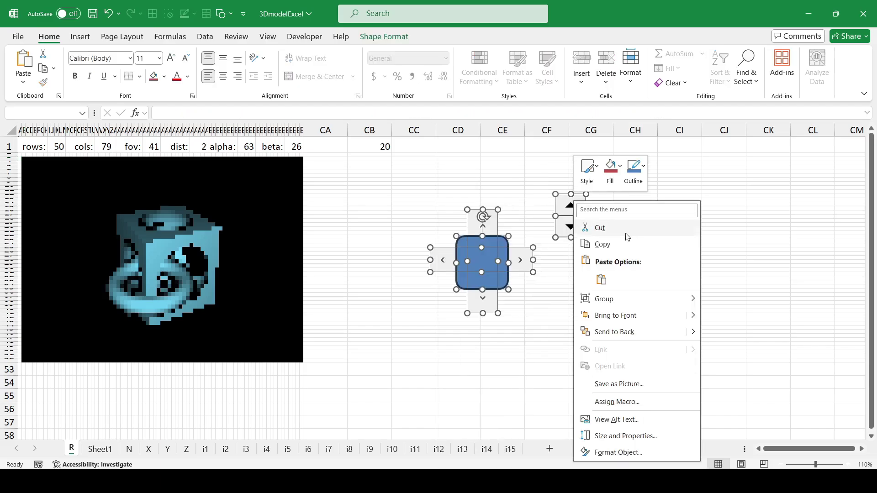
pyautogui.click(598, 241)
pyautogui.click(100, 449)
pyautogui.click(480, 193)
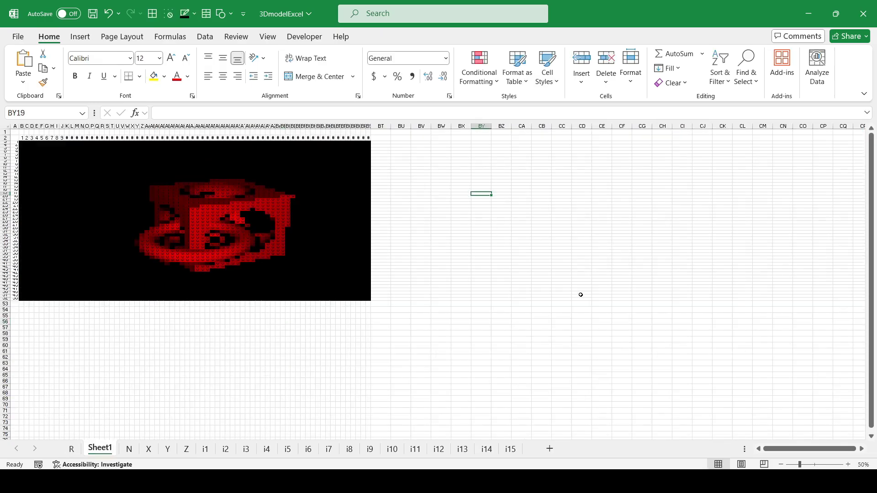
pyautogui.hotkey('ctrl', 'v')
pyautogui.click(622, 321)
# Tilt the red model up and down, rotate it left and right, then zoom in.
pyautogui.click(495, 206)
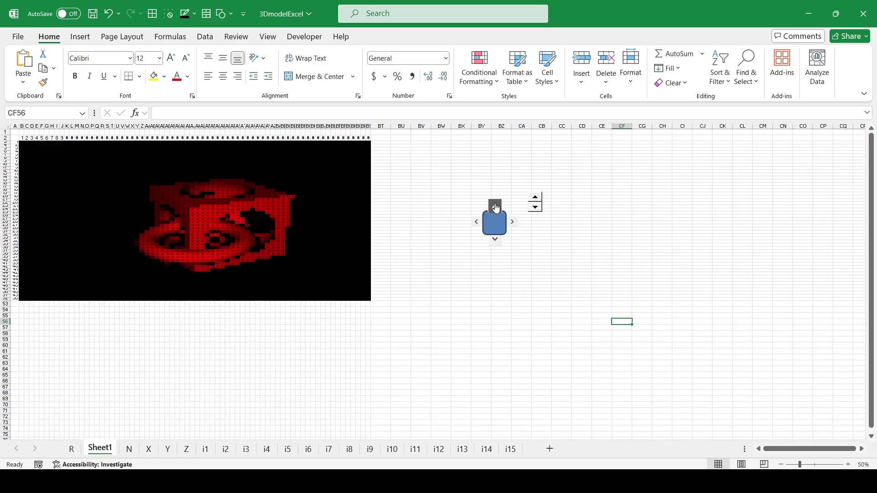
pyautogui.click(496, 239)
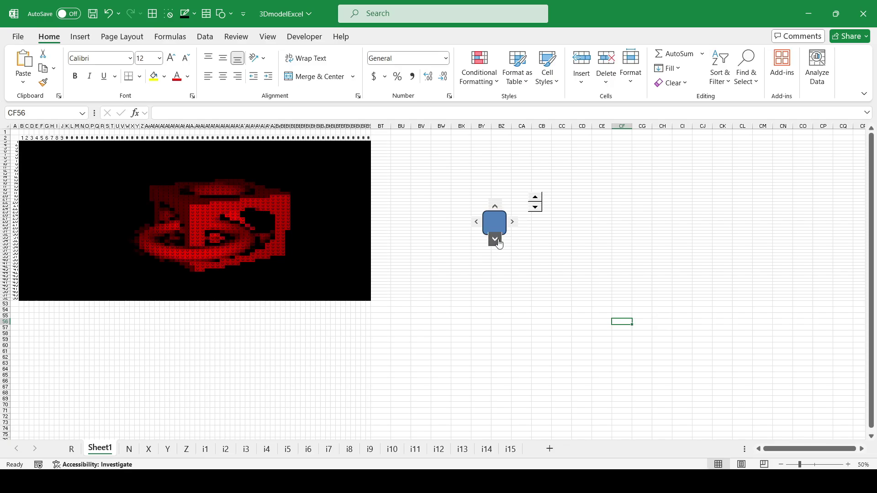
pyautogui.click(475, 221)
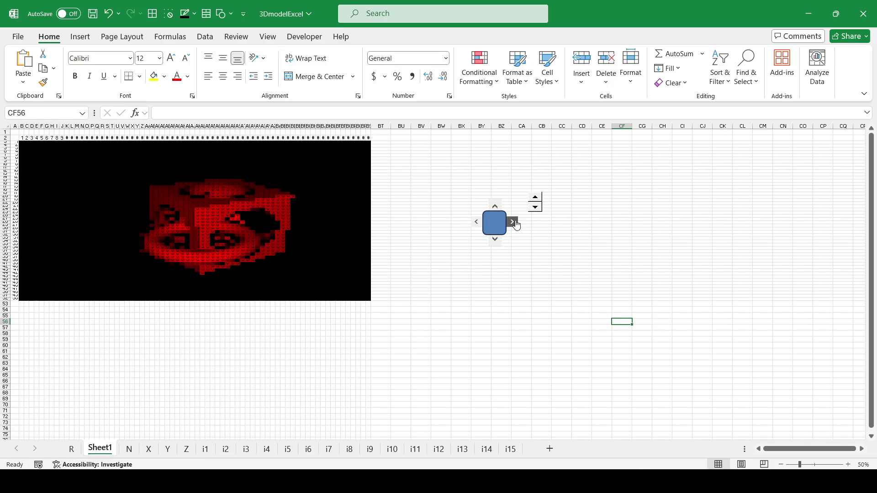
pyautogui.click(514, 222)
pyautogui.click(848, 465)
pyautogui.click(848, 465)
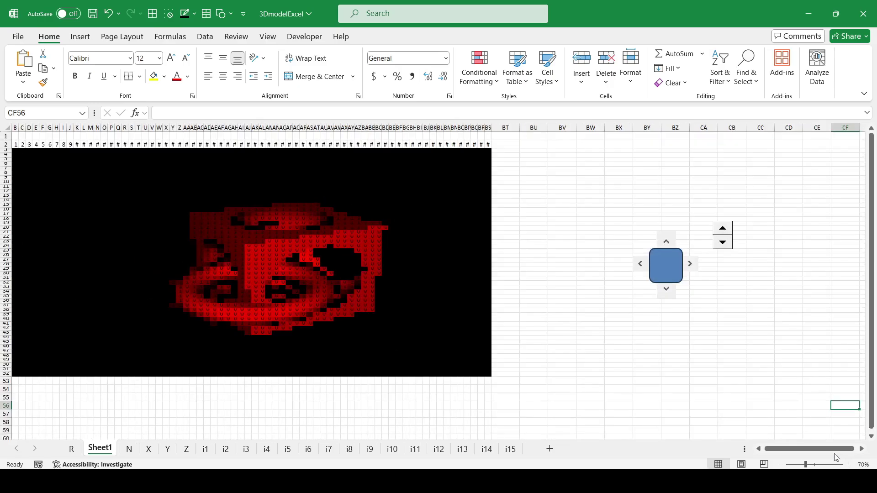
# Resize rows 3–52 and narrow columns B–BS to width 1.30 so the render is square.
pyautogui.moveTo(2, 150); pyautogui.dragTo(3, 378)
pyautogui.click(607, 369)
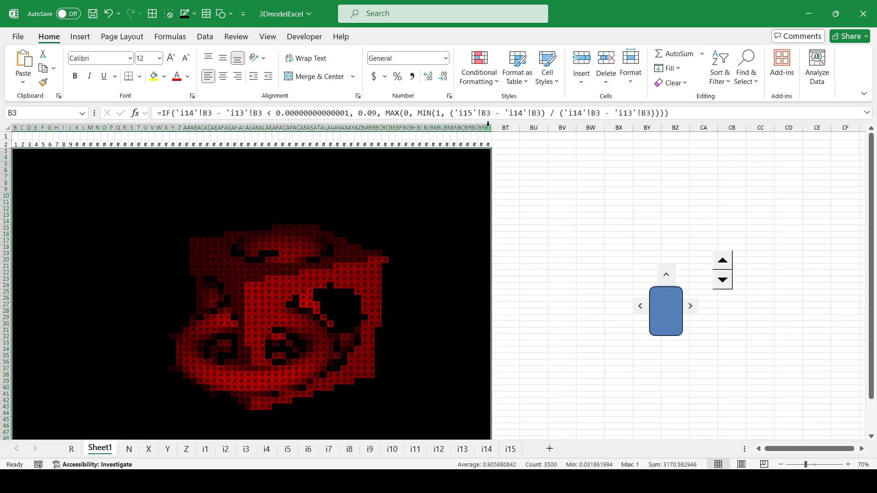
pyautogui.moveTo(488, 126); pyautogui.dragTo(18, 118)
pyautogui.moveTo(492, 130); pyautogui.dragTo(488, 128)
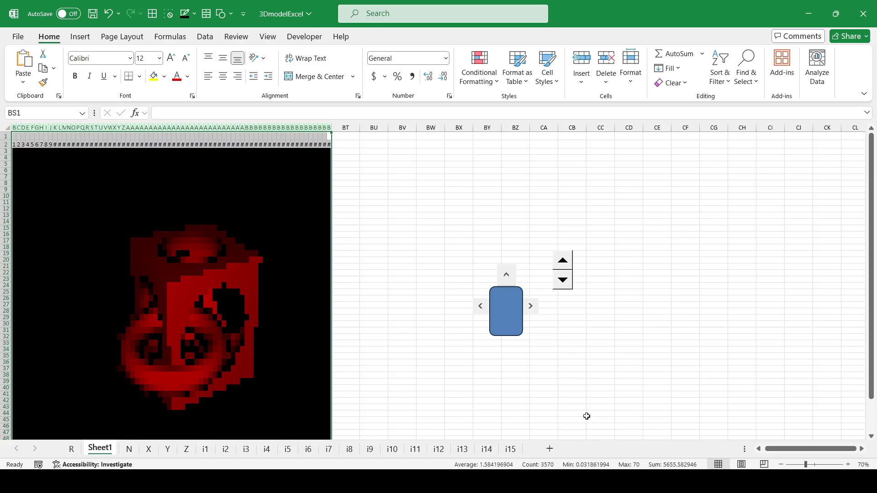
pyautogui.click(489, 392)
pyautogui.scroll(-2, 489, 392)
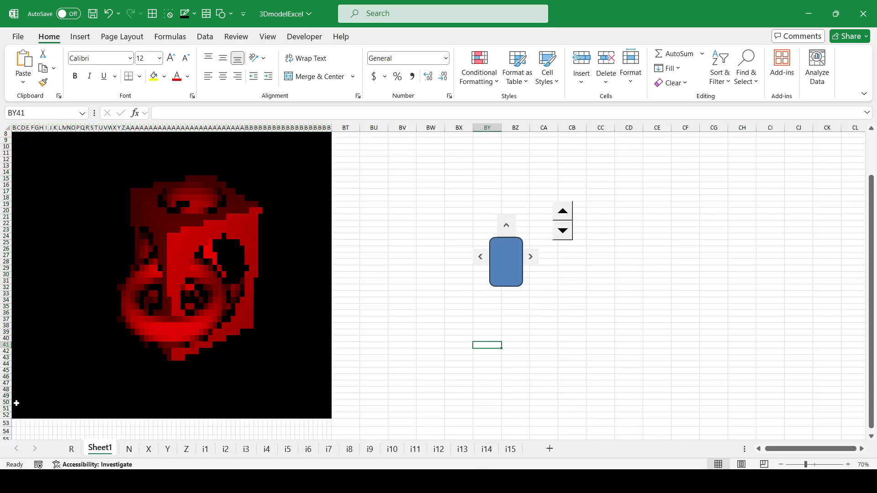
pyautogui.moveTo(2, 415); pyautogui.dragTo(6, 153)
pyautogui.click(630, 372)
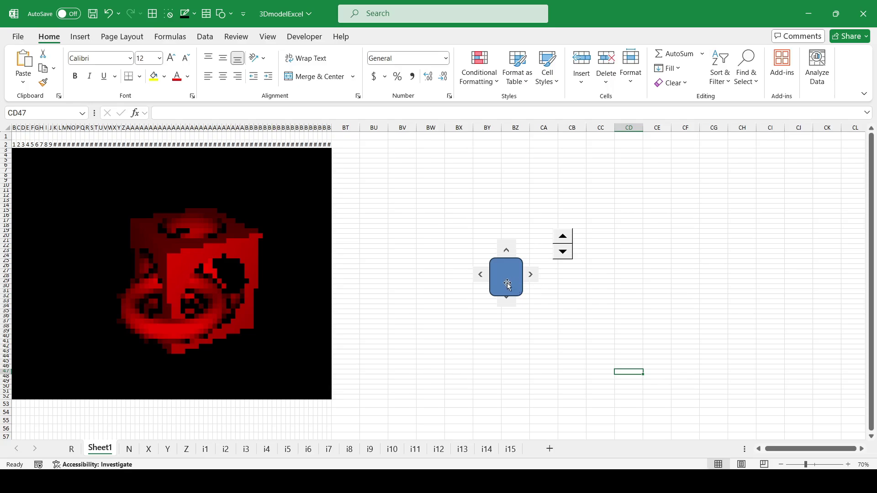
# Tilt the red model down two steps, rotate it left and right, then tilt it back up.
pyautogui.click(507, 283)
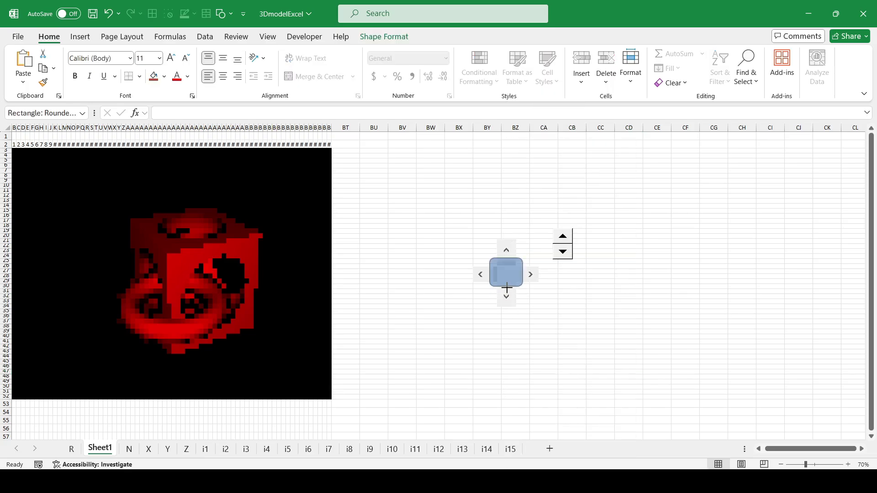
pyautogui.click(560, 310)
pyautogui.click(507, 302)
pyautogui.click(507, 299)
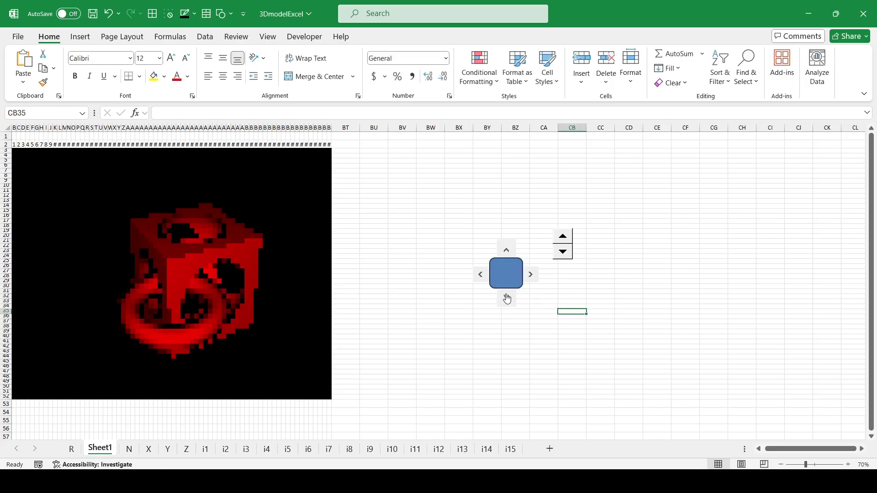
pyautogui.click(480, 276)
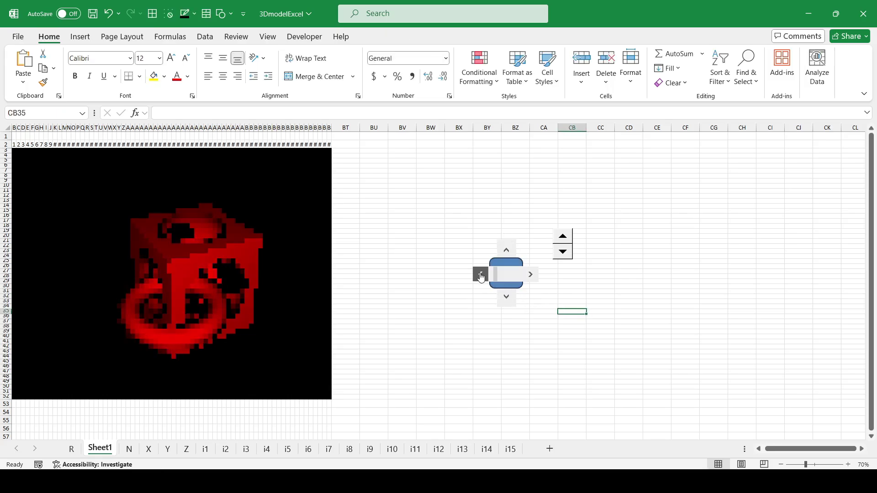
pyautogui.click(532, 276)
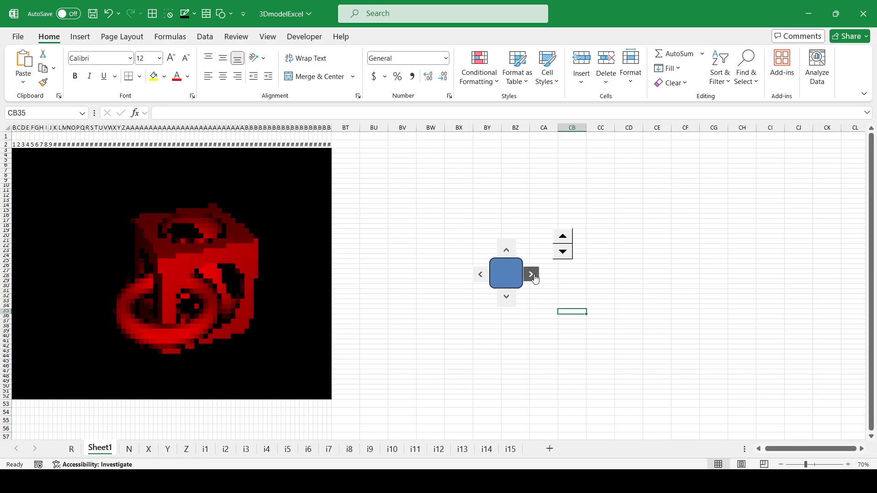
pyautogui.click(533, 277)
pyautogui.click(507, 251)
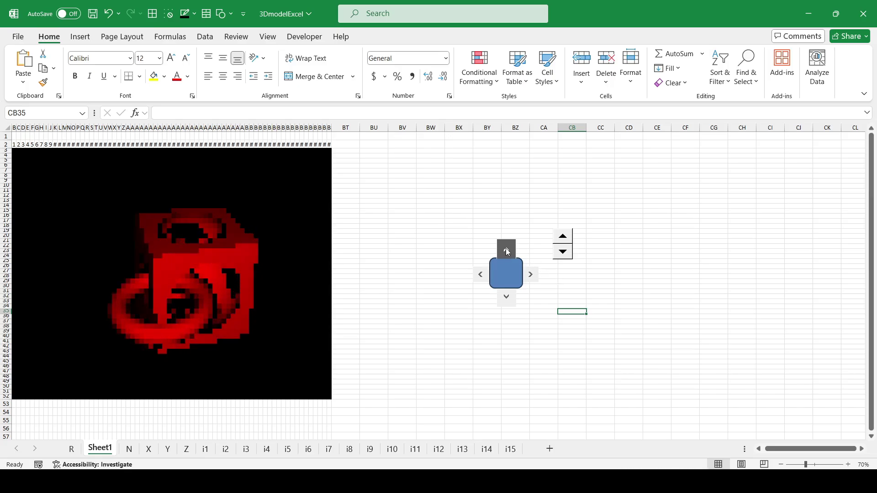
# Move the camera five steps closer to the model, then rotate it left twice.
pyautogui.click(566, 255)
pyautogui.click(566, 256)
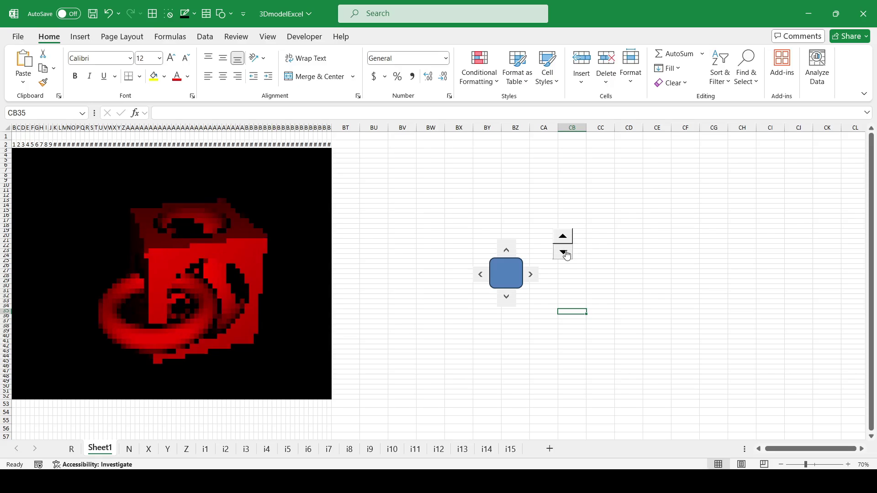
pyautogui.click(567, 256)
pyautogui.click(566, 255)
pyautogui.click(566, 255)
pyautogui.click(566, 255)
pyautogui.click(563, 252)
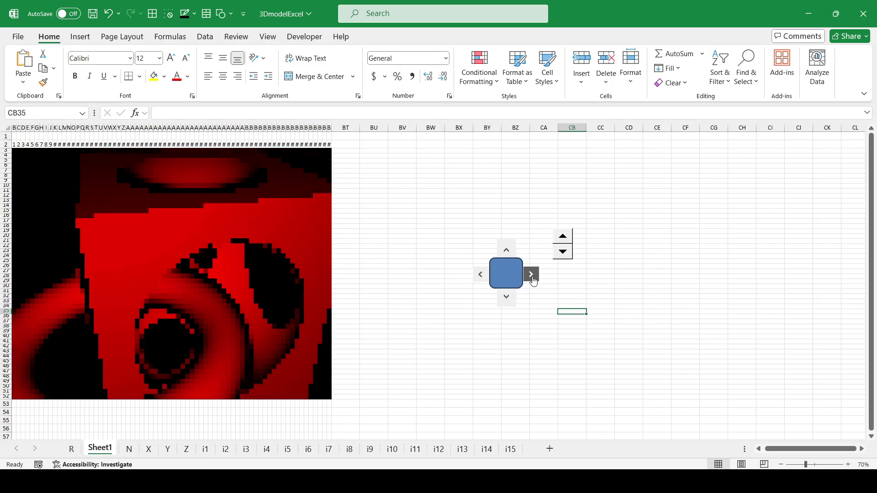
pyautogui.click(480, 275)
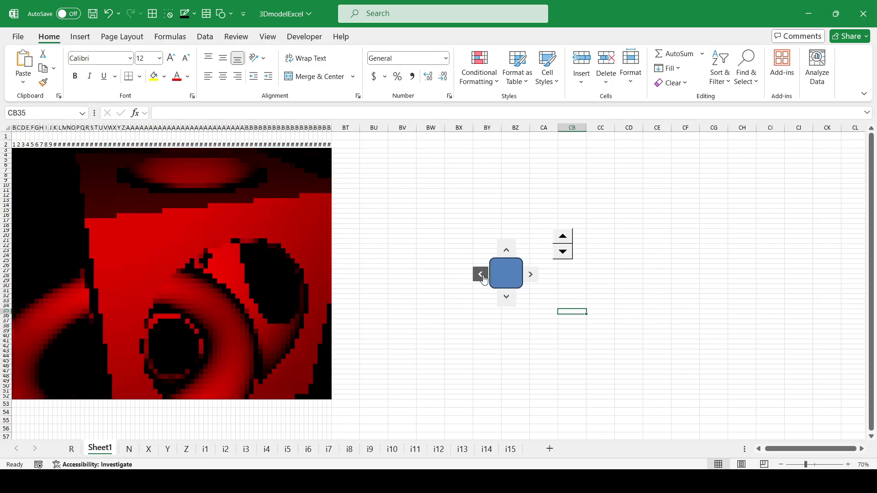
pyautogui.click(482, 276)
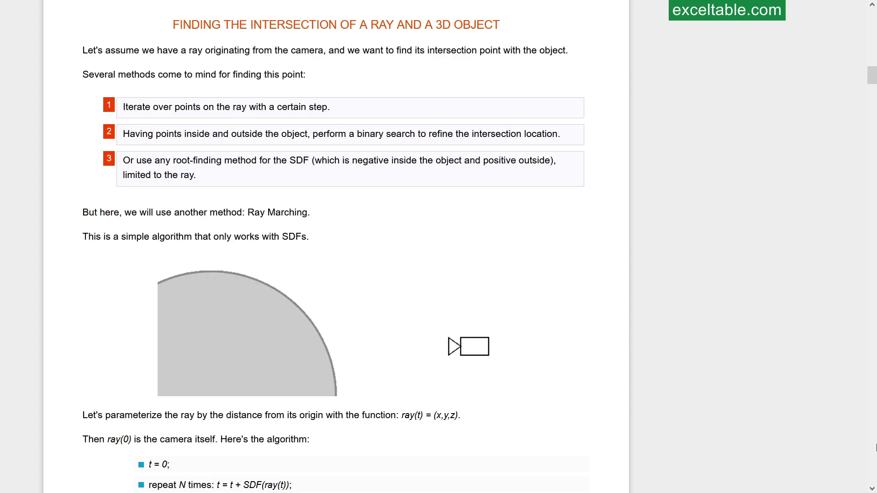
# Scroll the article down to the 'Principle of the 3D graphics generation algorithm' section.
pyautogui.scroll(-9, 875, 448)
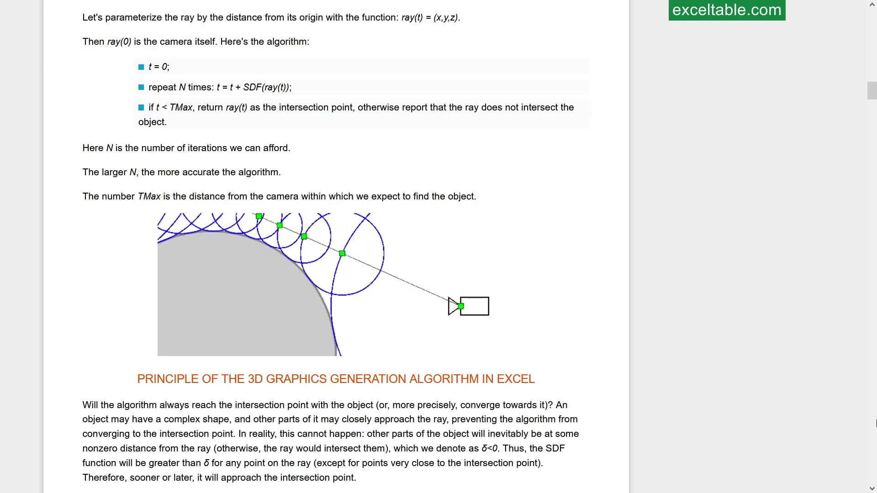
pyautogui.scroll(-8, 874, 422)
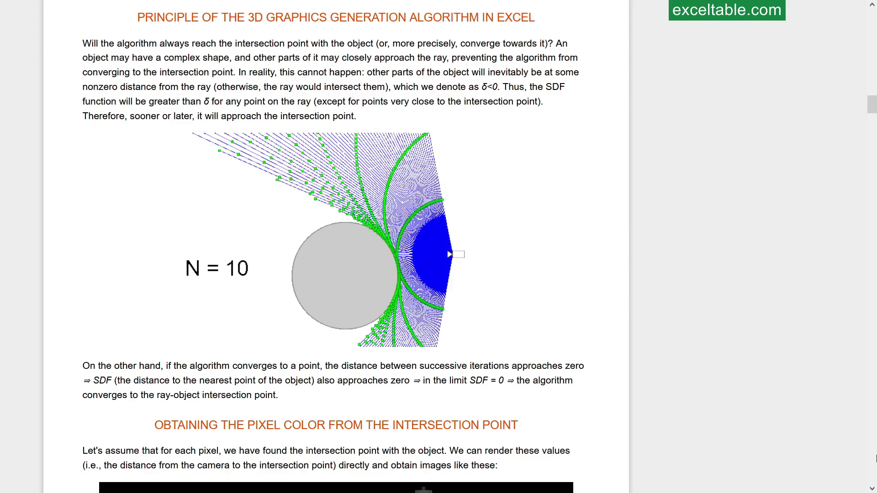
# Scroll past the SDF formulas, camera setup and sheet tables to the '3D GAME in Excel' download links.
pyautogui.scroll(-15, 876, 458)
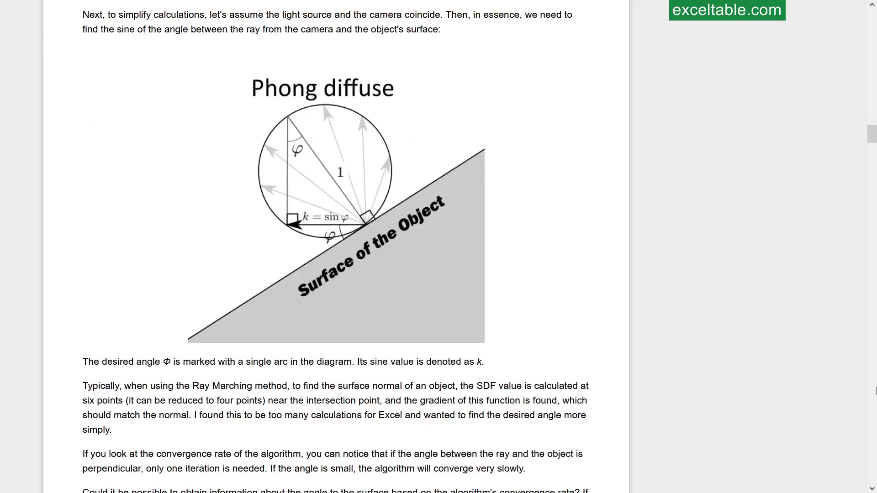
pyautogui.scroll(-9, 857, 372)
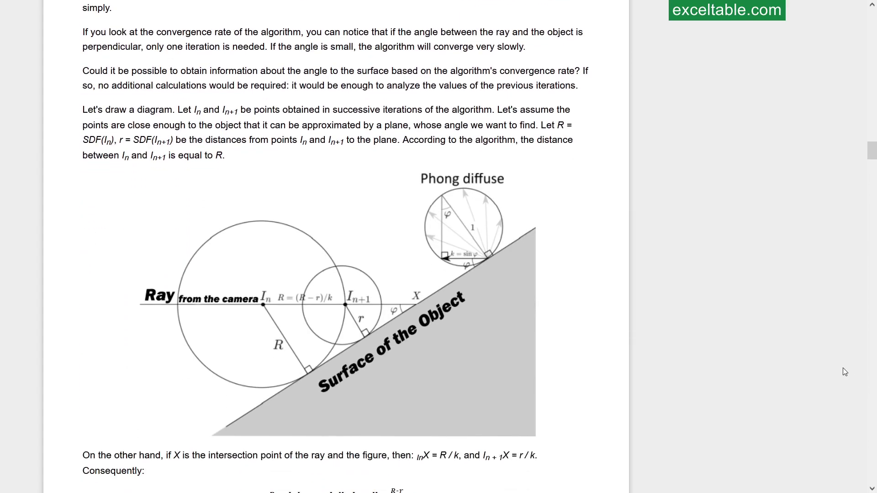
pyautogui.scroll(-9, 842, 368)
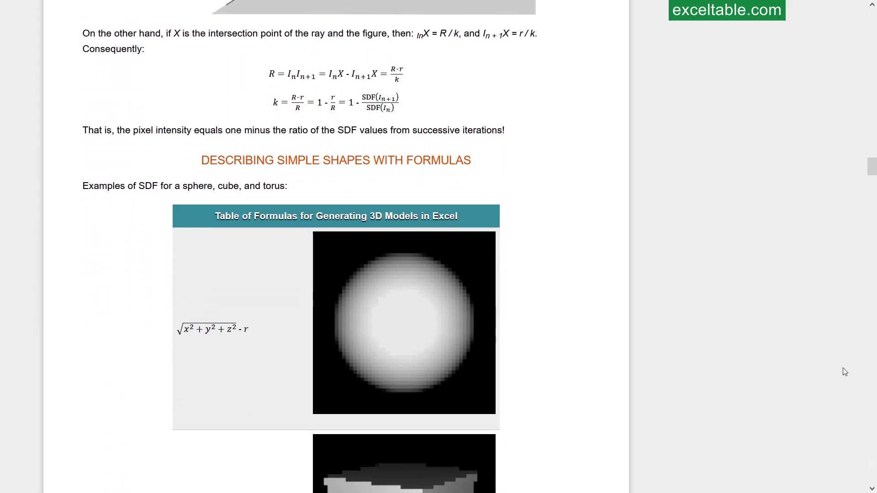
pyautogui.scroll(-15, 842, 368)
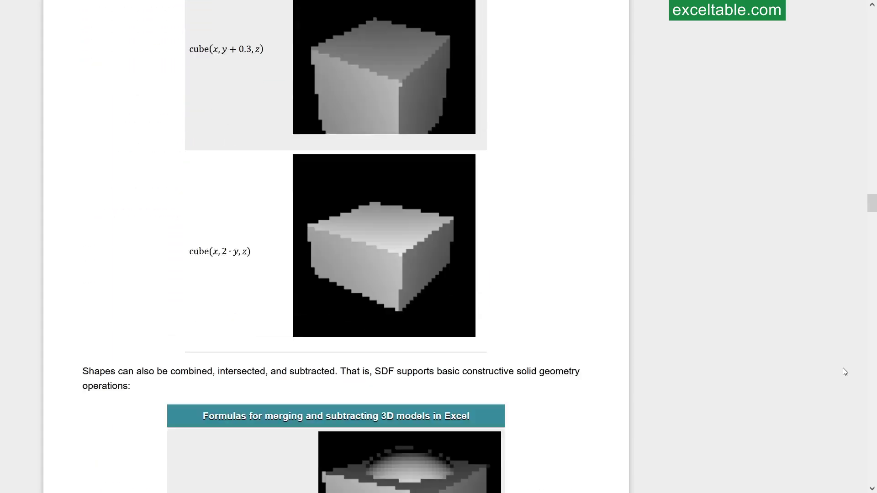
pyautogui.scroll(-19, 843, 368)
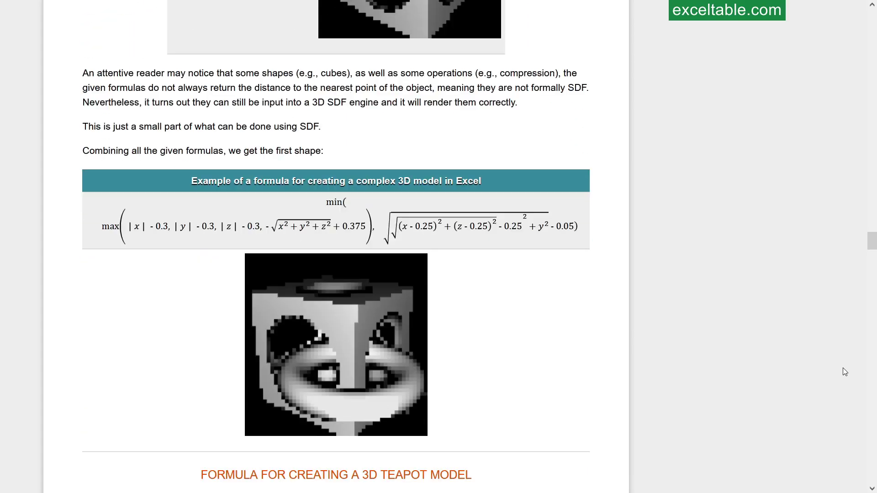
pyautogui.scroll(-17, 843, 368)
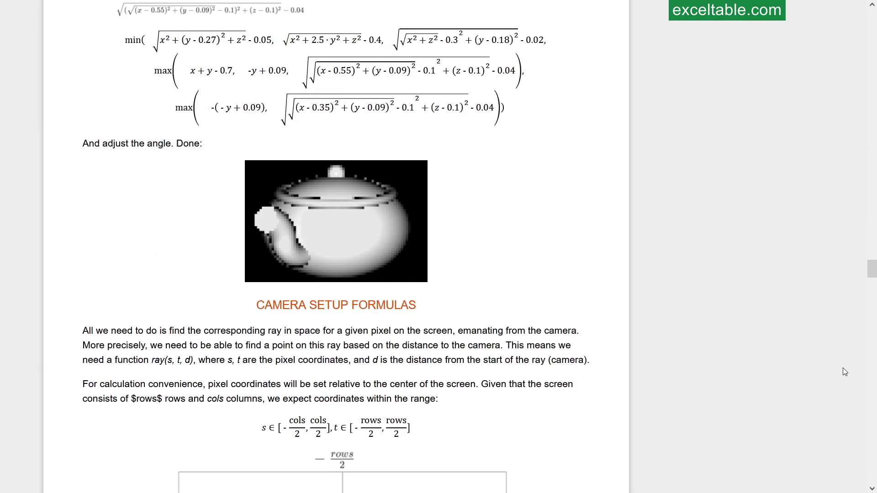
pyautogui.scroll(-18, 842, 368)
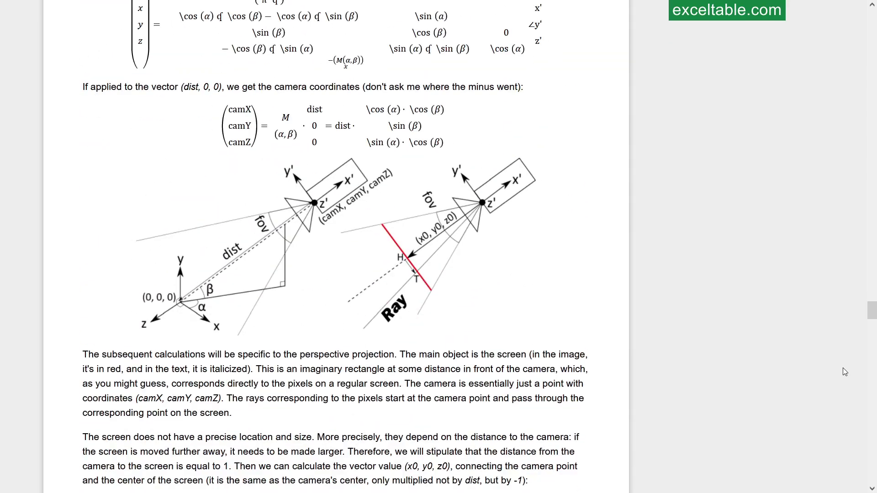
pyautogui.scroll(-18, 843, 368)
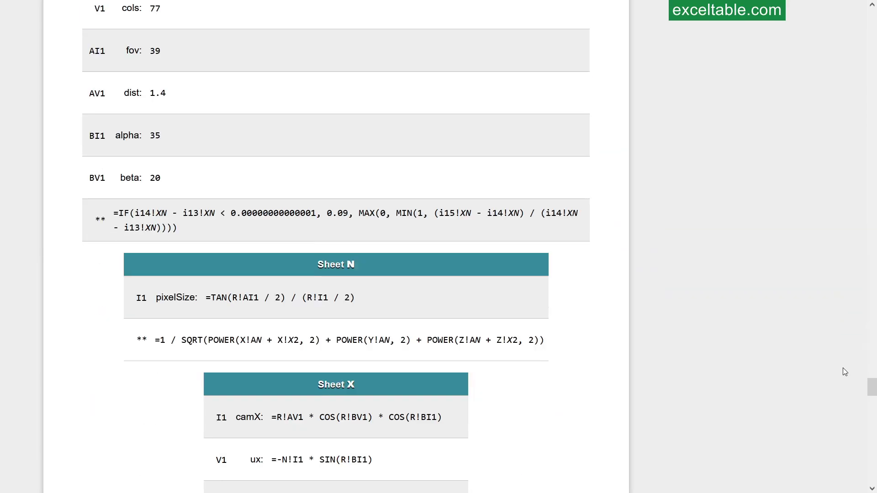
pyautogui.scroll(-20, 842, 368)
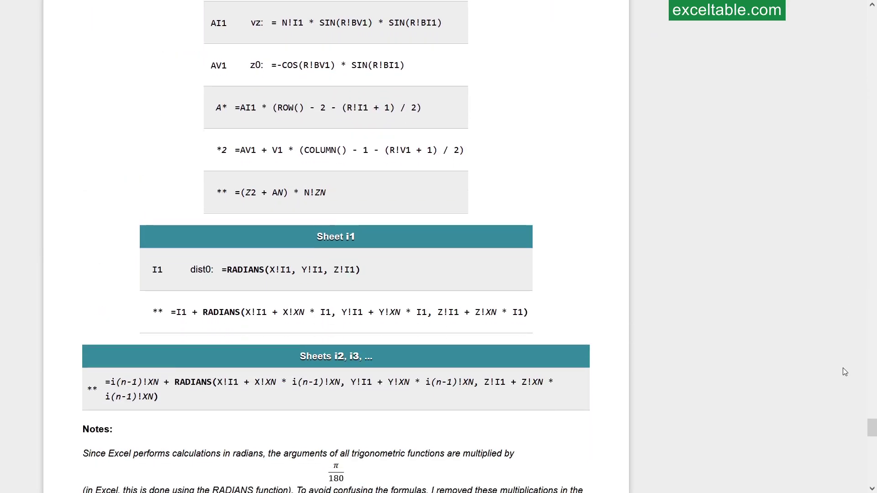
pyautogui.scroll(-8, 842, 368)
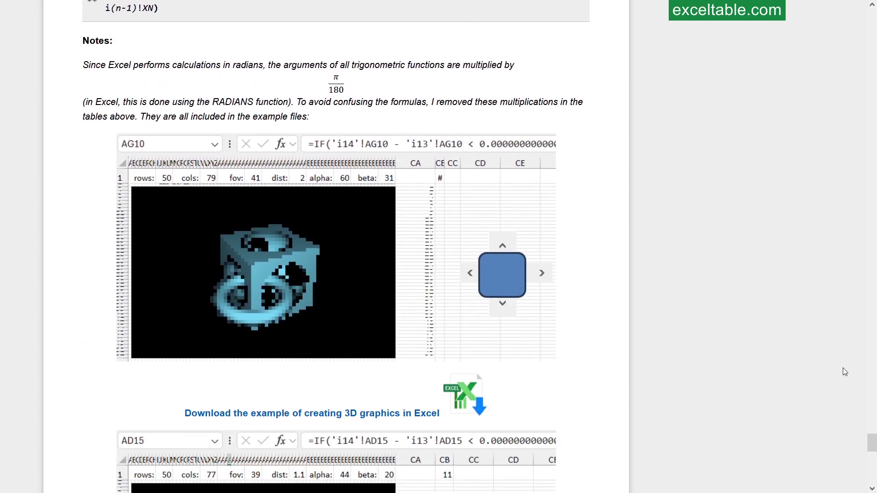
pyautogui.scroll(-5, 843, 368)
pyautogui.scroll(-6, 842, 368)
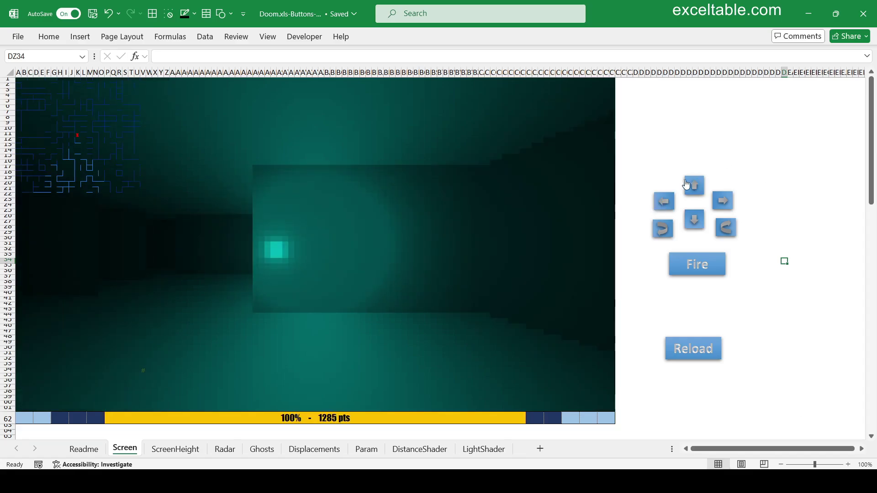
# Walk the player forward through the first corridor, sidestepping right and firing a shot.
pyautogui.click(687, 184)
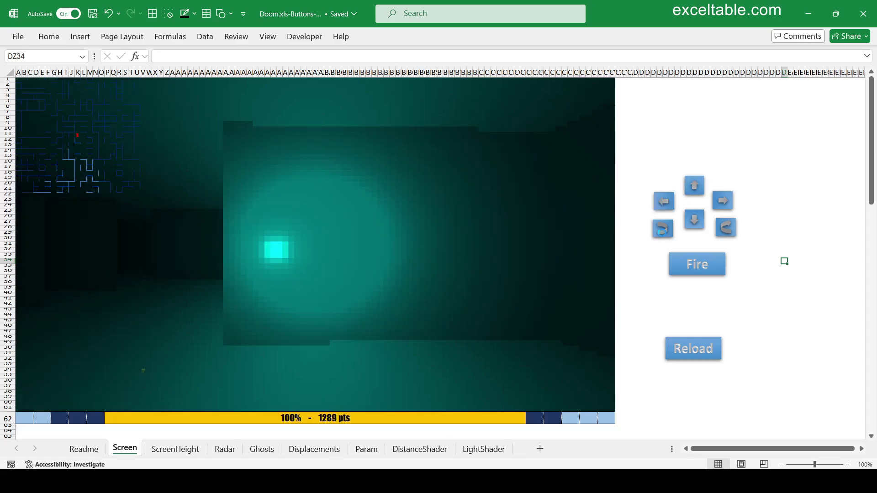
pyautogui.click(719, 199)
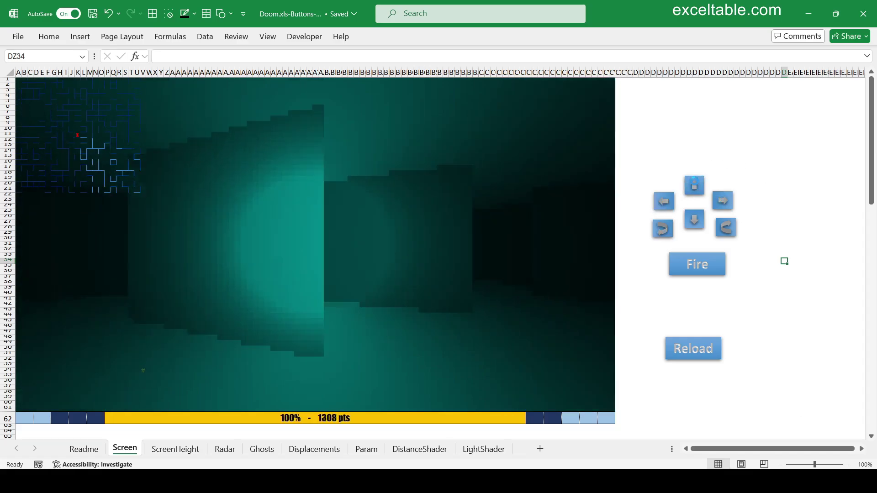
pyautogui.click(731, 225)
pyautogui.click(693, 180)
pyautogui.click(726, 205)
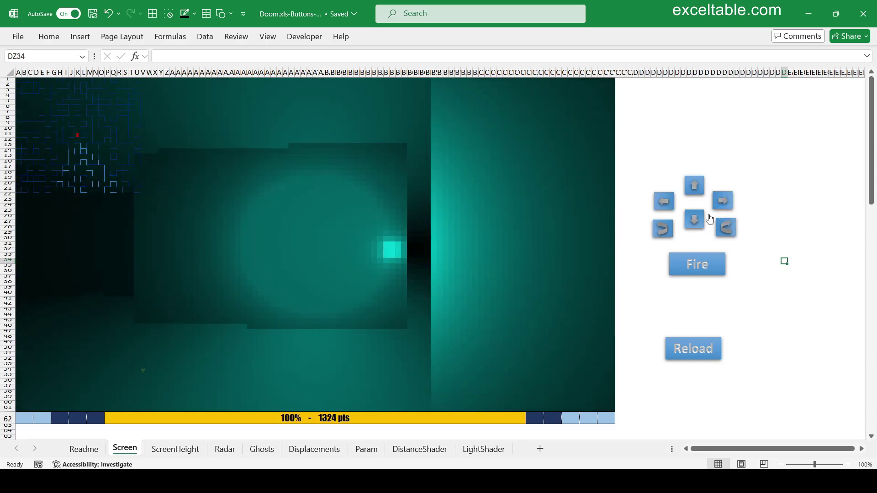
pyautogui.click(691, 259)
pyautogui.click(691, 183)
pyautogui.click(725, 205)
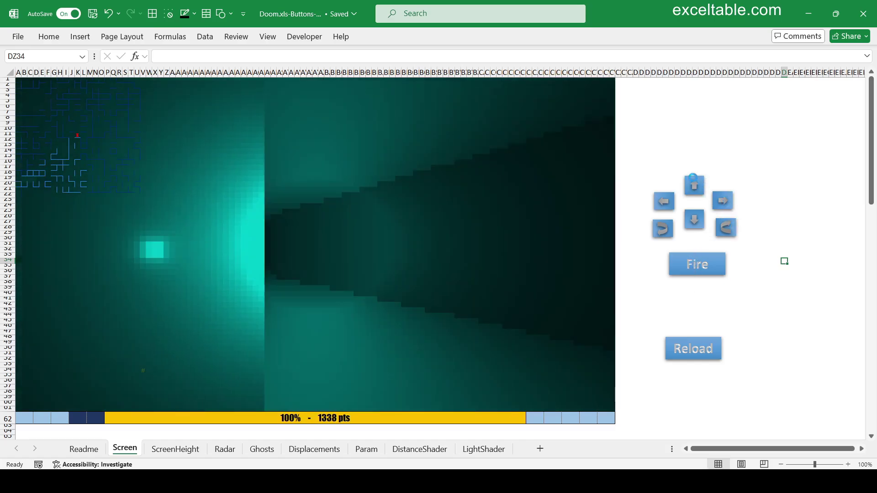
pyautogui.click(694, 184)
pyautogui.click(665, 203)
# Zigzag forward and to the right through the maze toward the glowing orb.
pyautogui.click(671, 225)
pyautogui.click(723, 204)
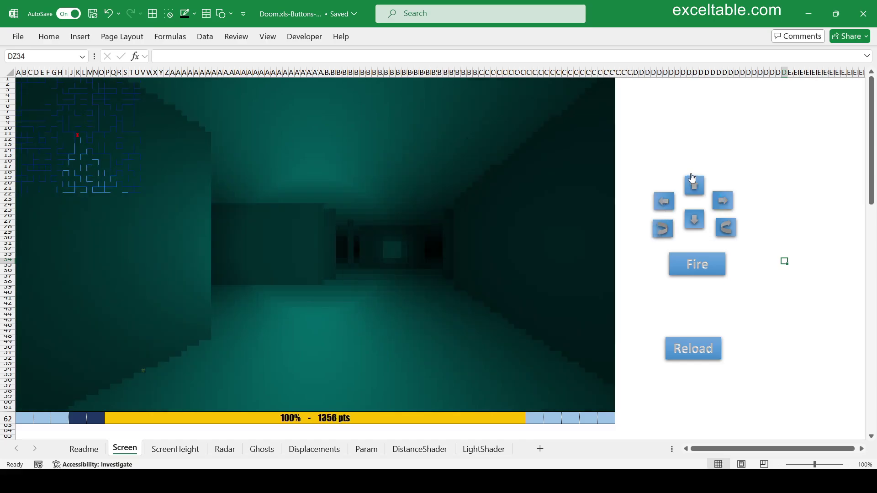
pyautogui.click(691, 181)
pyautogui.click(716, 205)
pyautogui.click(694, 185)
pyautogui.click(723, 202)
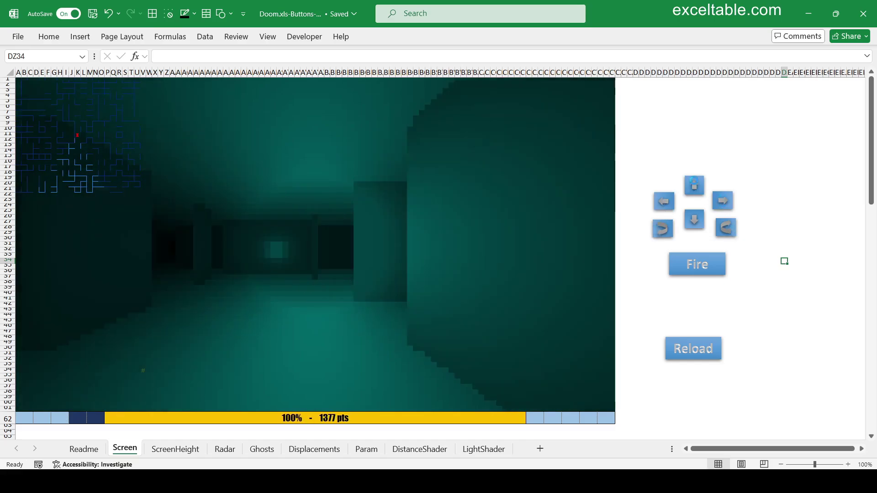
pyautogui.click(694, 184)
pyautogui.click(722, 201)
# Turn right to a new heading and advance along the side corridor to the wall, reaching 1524 pts.
pyautogui.click(725, 226)
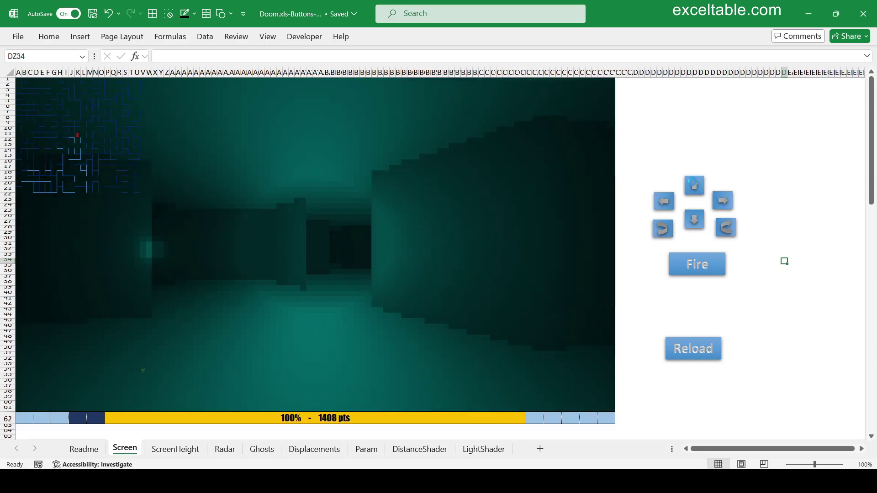
pyautogui.click(726, 229)
pyautogui.click(727, 231)
pyautogui.click(729, 234)
pyautogui.click(694, 185)
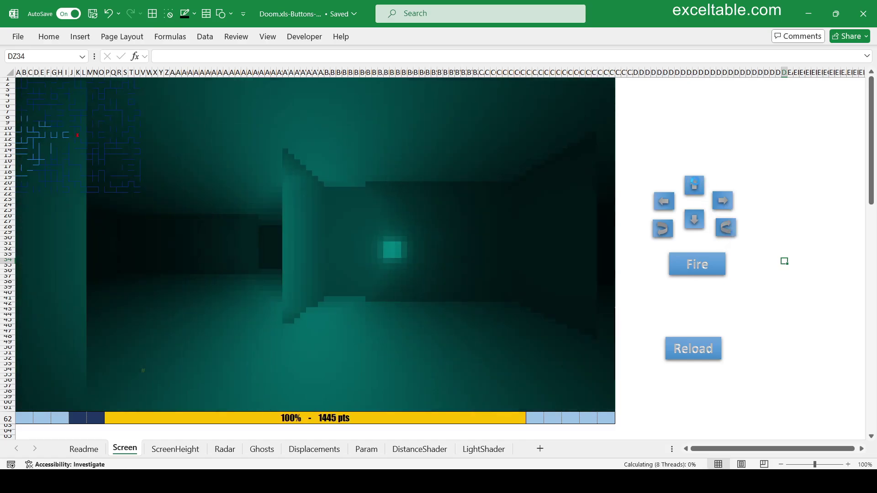
pyautogui.click(694, 185)
pyautogui.click(694, 185)
pyautogui.click(665, 204)
pyautogui.click(692, 185)
pyautogui.click(693, 185)
pyautogui.click(694, 185)
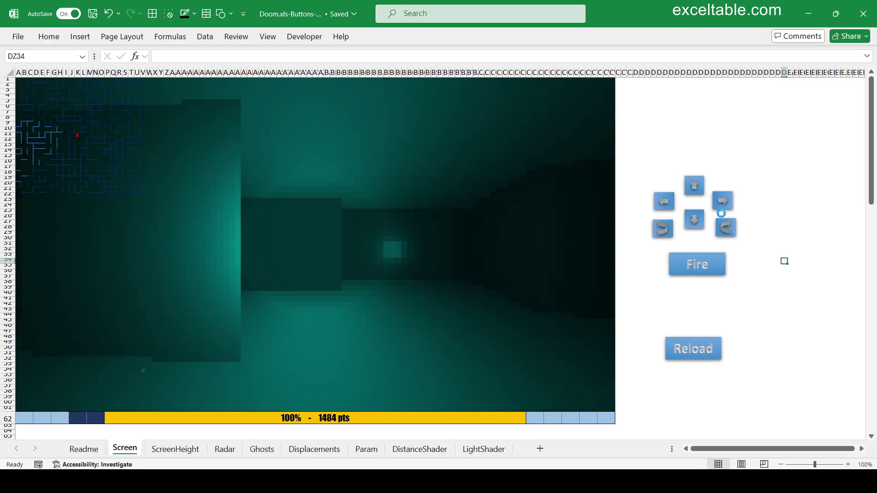
pyautogui.click(693, 185)
pyautogui.click(693, 184)
pyautogui.click(693, 184)
pyautogui.click(693, 183)
pyautogui.click(664, 226)
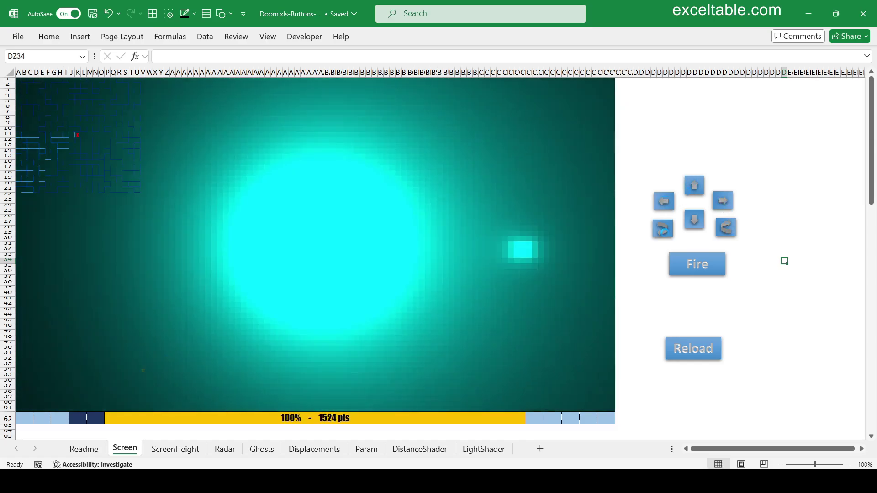